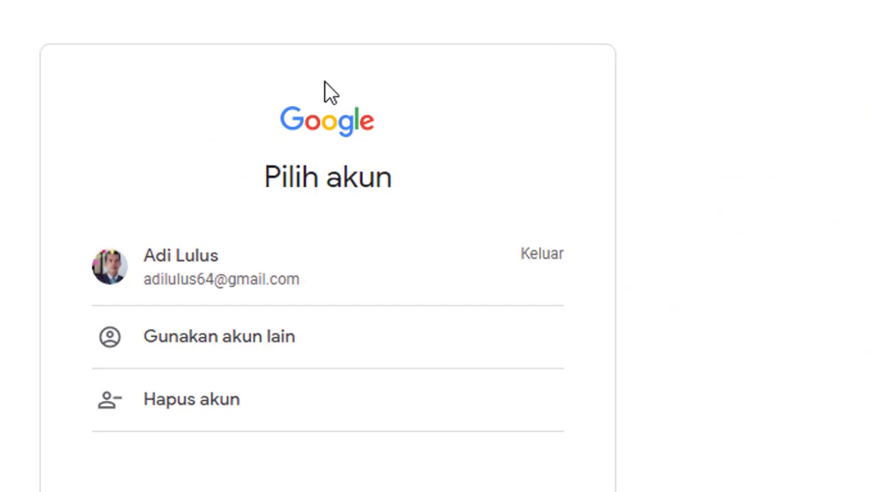
Step: Sign in to the already listed Google account with the account password
{"action": "left_click", "coordinate": [164, 284]}
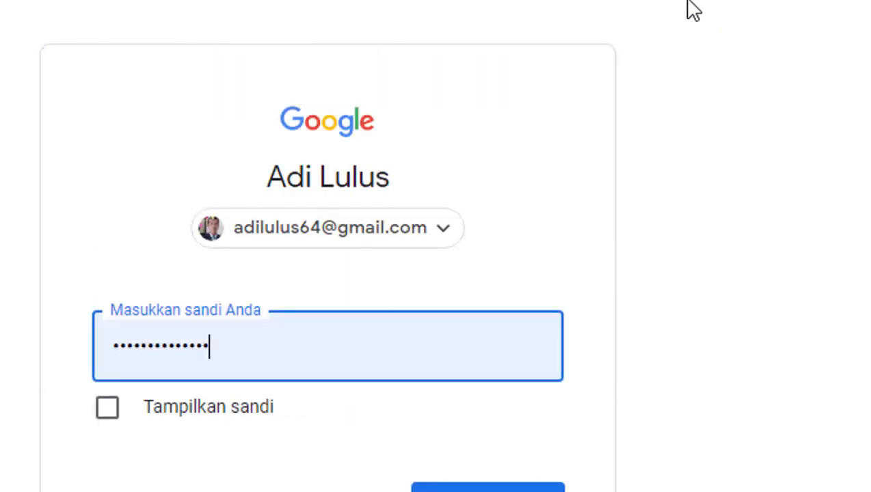
{"action": "left_click", "coordinate": [550, 488]}
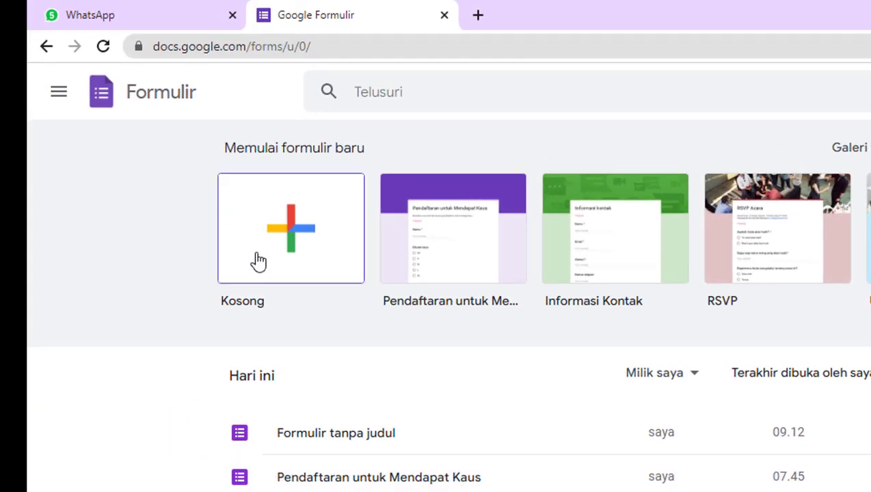
Step: Switch from the Google Forms home page to Google Drive and show the Drive Saya files
{"action": "scroll", "coordinate": [405, 413], "scroll_direction": "down", "scroll_amount": 1}
{"action": "scroll", "coordinate": [405, 413], "scroll_direction": "down", "scroll_amount": 2}
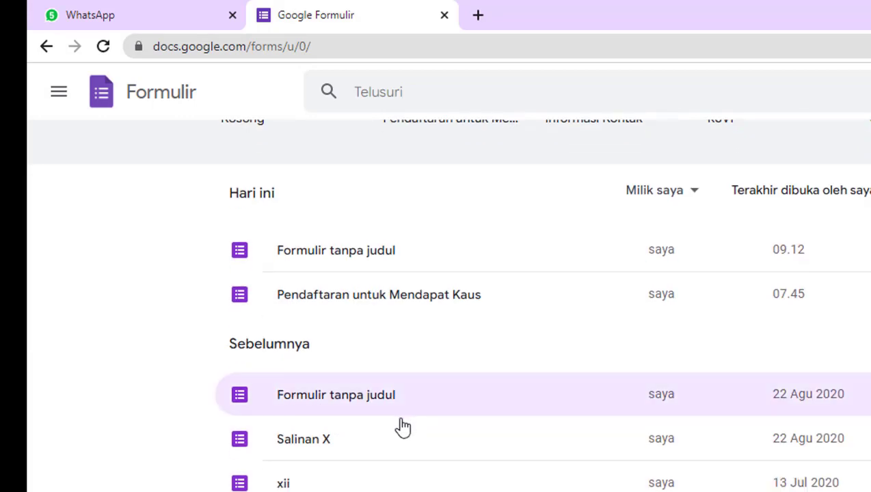
{"action": "scroll", "coordinate": [404, 427], "scroll_direction": "up", "scroll_amount": 3}
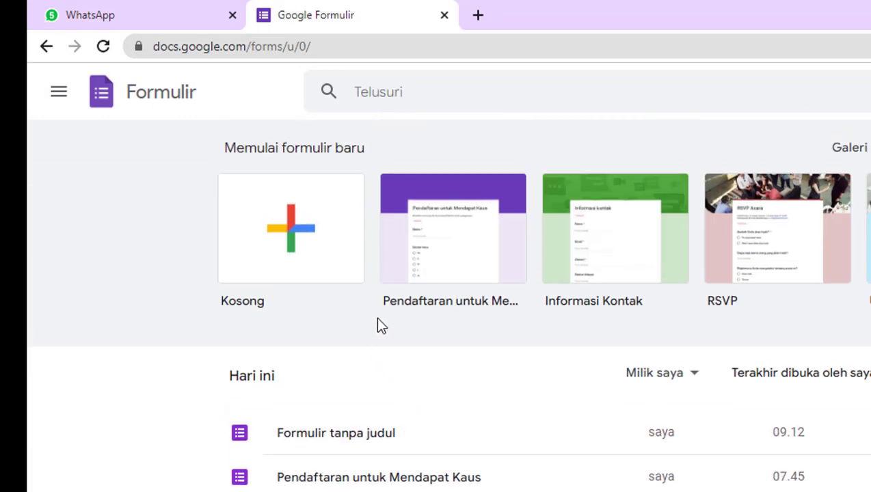
{"action": "left_click", "coordinate": [53, 101]}
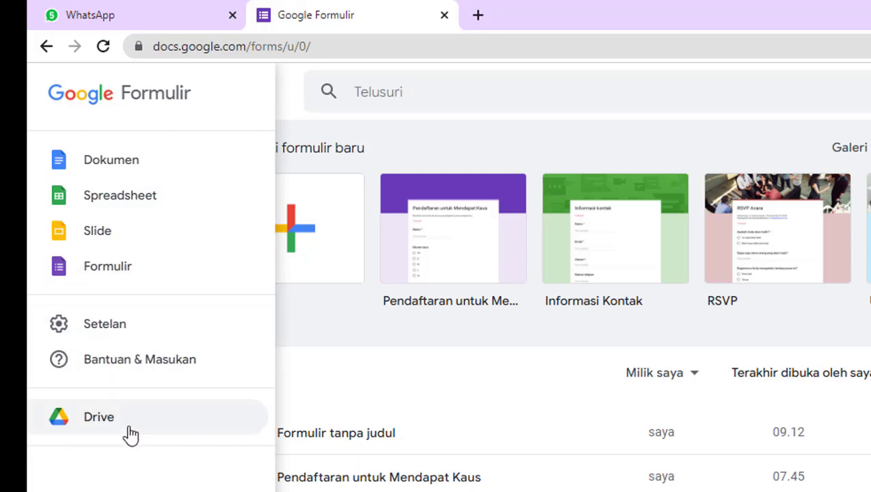
{"action": "left_click", "coordinate": [103, 418]}
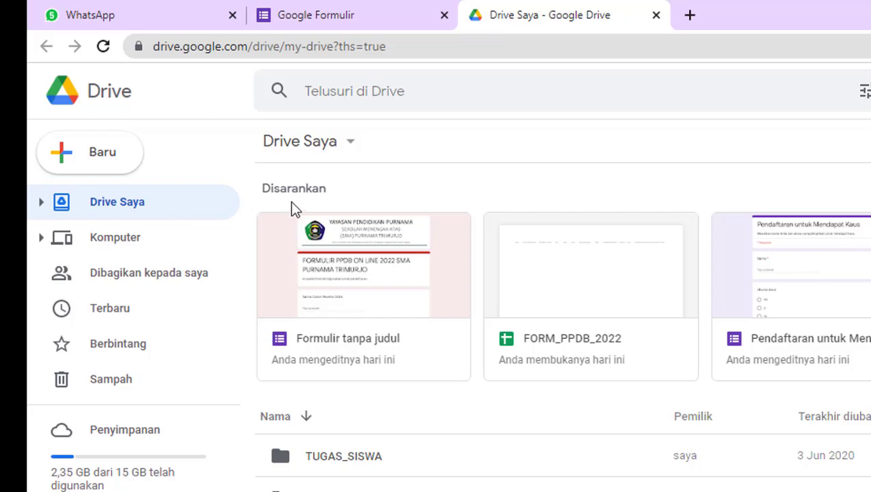
{"action": "left_click", "coordinate": [96, 90]}
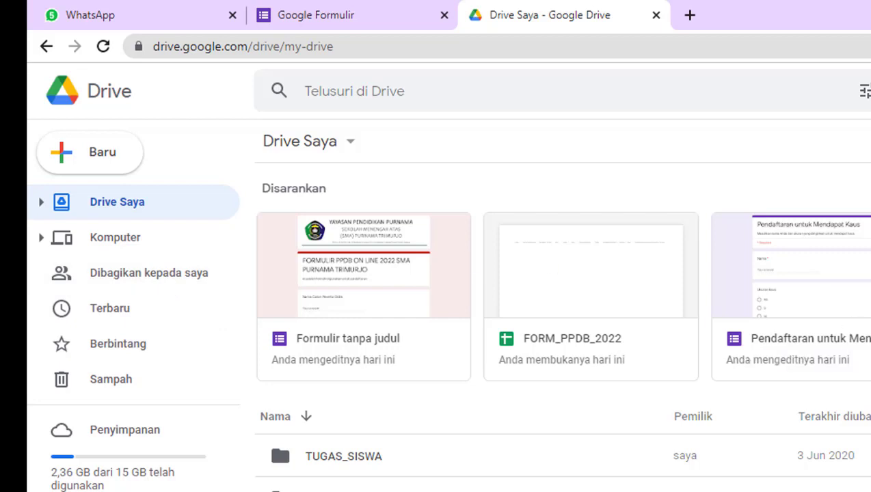
Step: Create a new folder named SIMULASI_FORM_PPDB in Drive Saya
{"action": "left_click", "coordinate": [103, 159]}
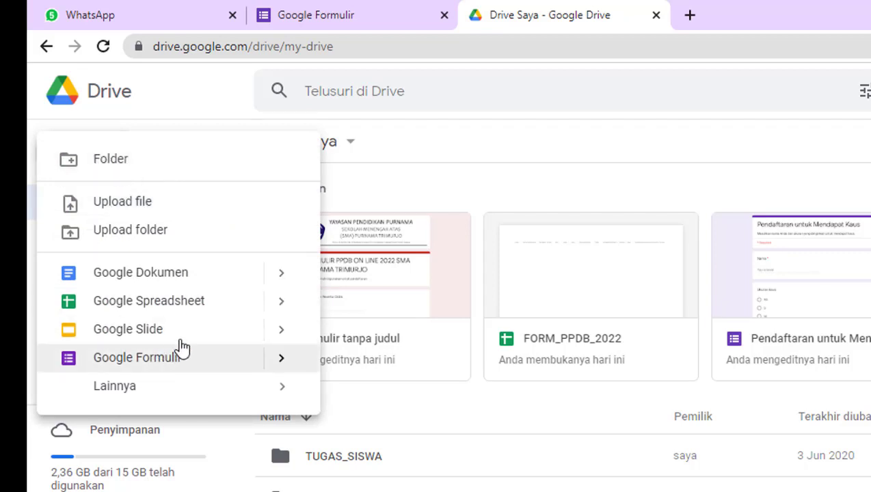
{"action": "mouse_move", "coordinate": [175, 395]}
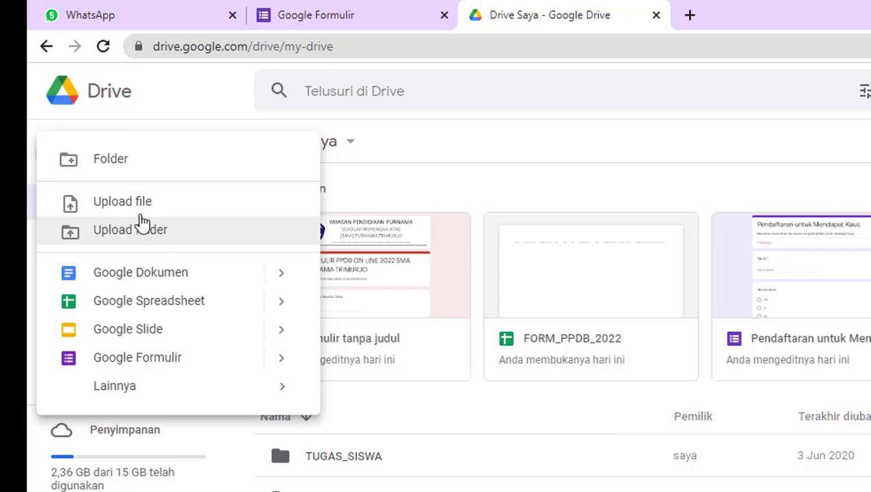
{"action": "left_click", "coordinate": [233, 171]}
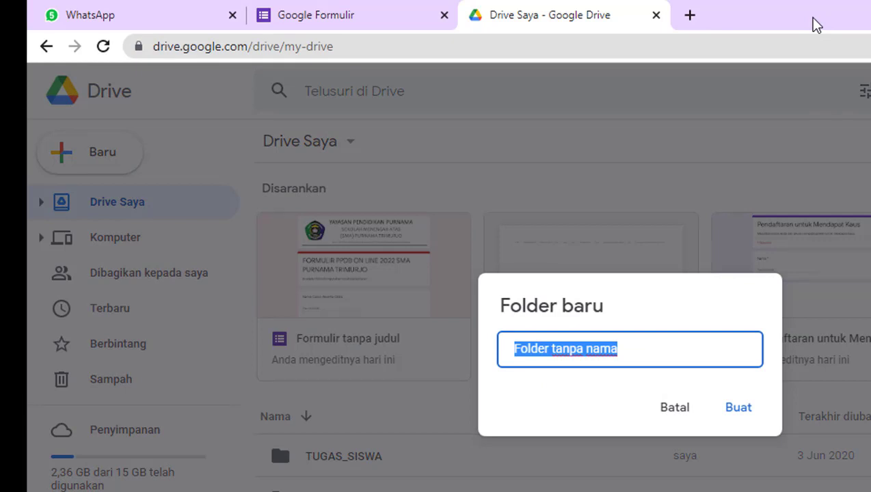
{"action": "type", "text": "SIMULAS"}
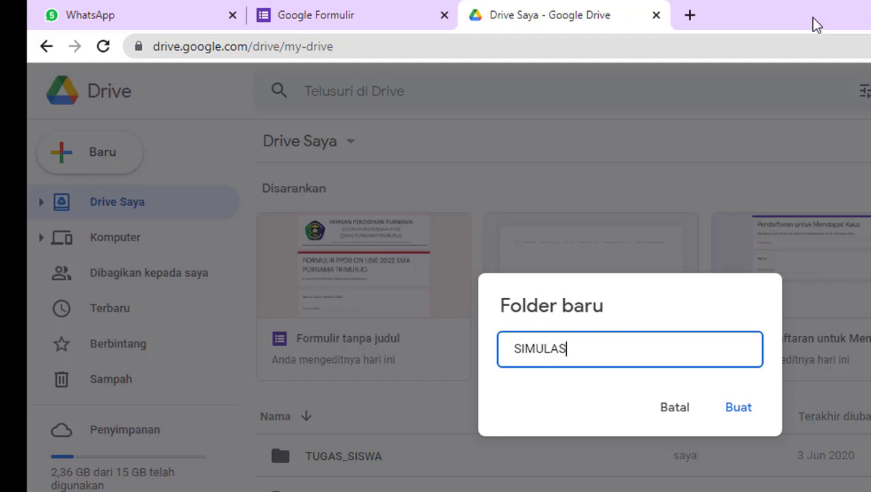
{"action": "type", "text": "I_FORM_PPDB"}
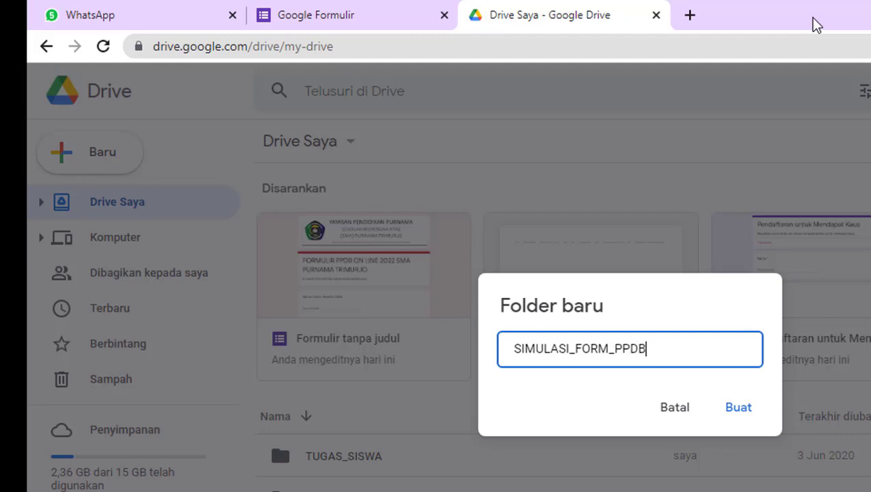
{"action": "left_click", "coordinate": [738, 410]}
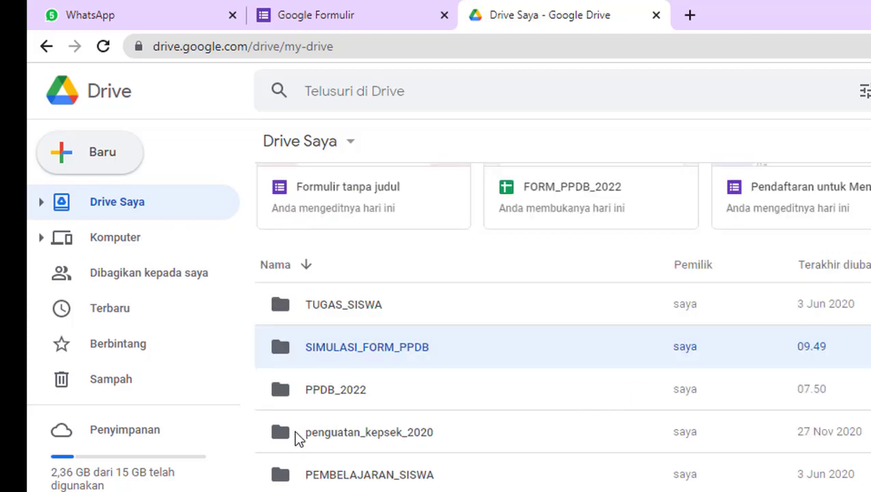
Step: Open the SIMULASI_FORM_PPDB folder and create a blank Google Form (Formulir kosong) inside it
{"action": "double_click", "coordinate": [394, 352]}
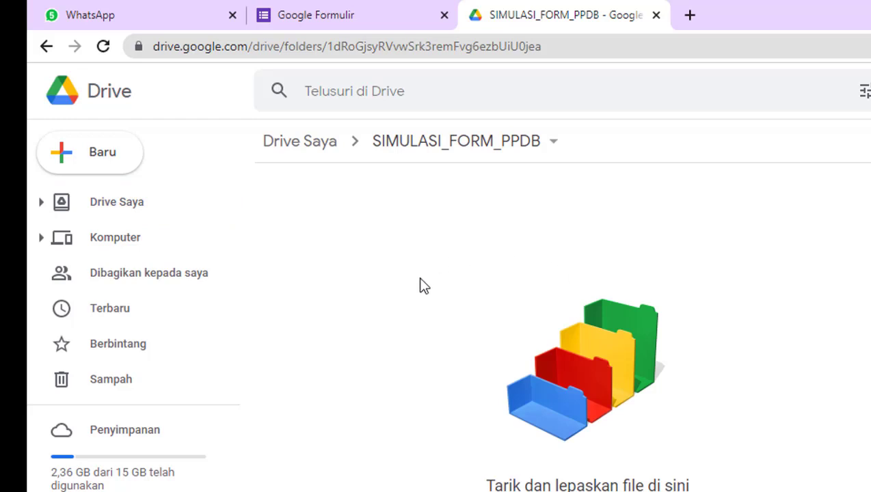
{"action": "left_click", "coordinate": [109, 157]}
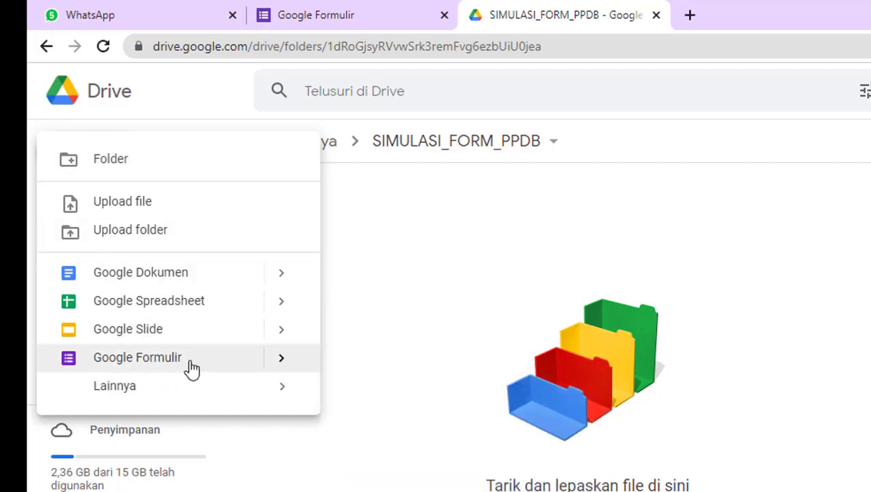
{"action": "mouse_move", "coordinate": [283, 368]}
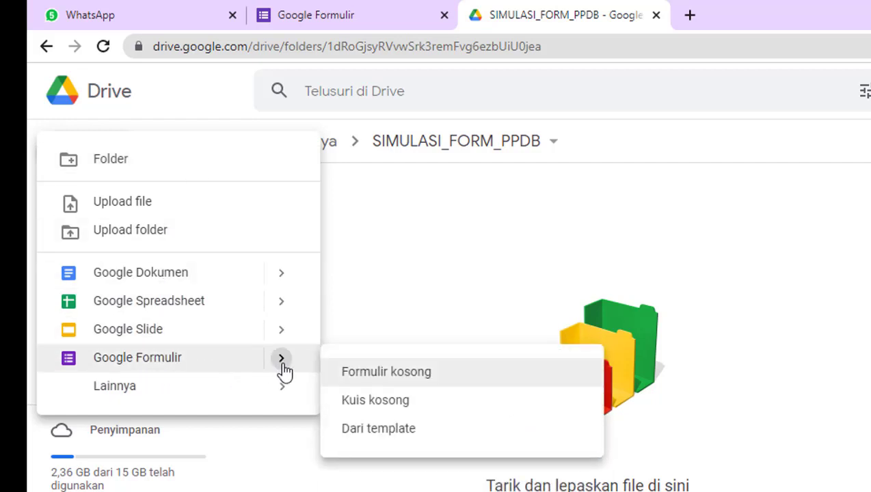
{"action": "left_click", "coordinate": [401, 378]}
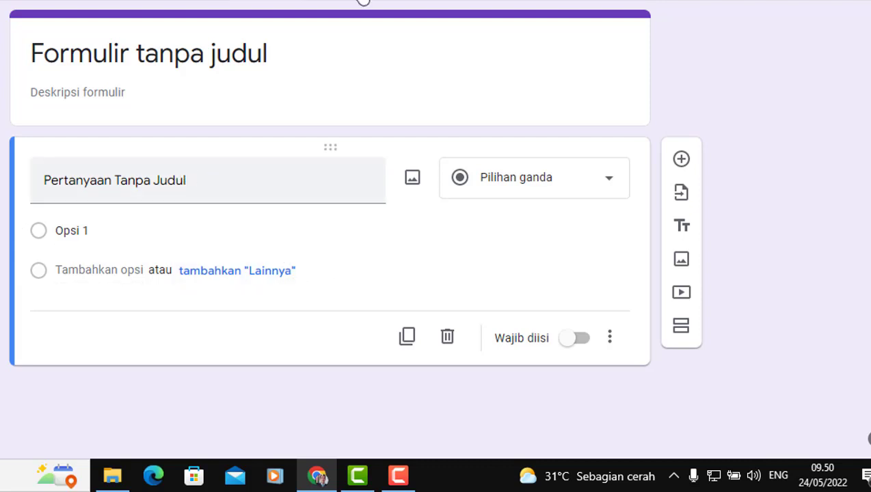
Step: Replace the form's default title with "FORMULIR PPDB 2022"
{"action": "left_click", "coordinate": [115, 180]}
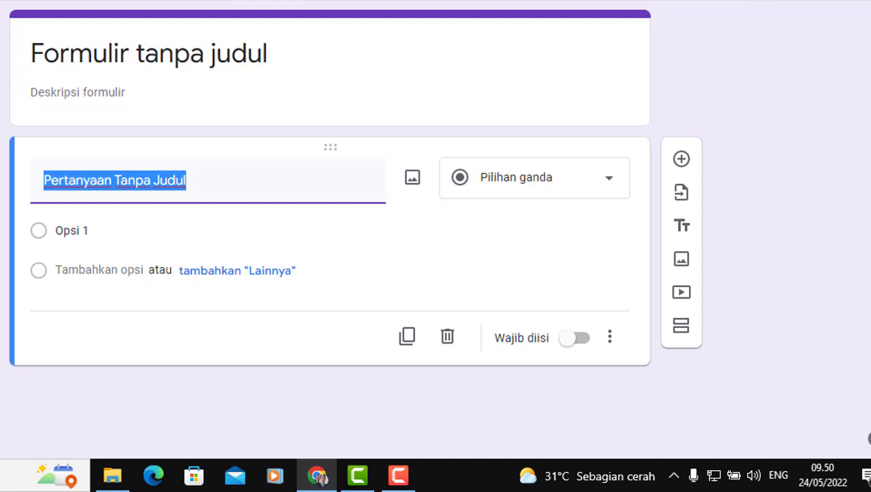
{"action": "left_click", "coordinate": [107, 53]}
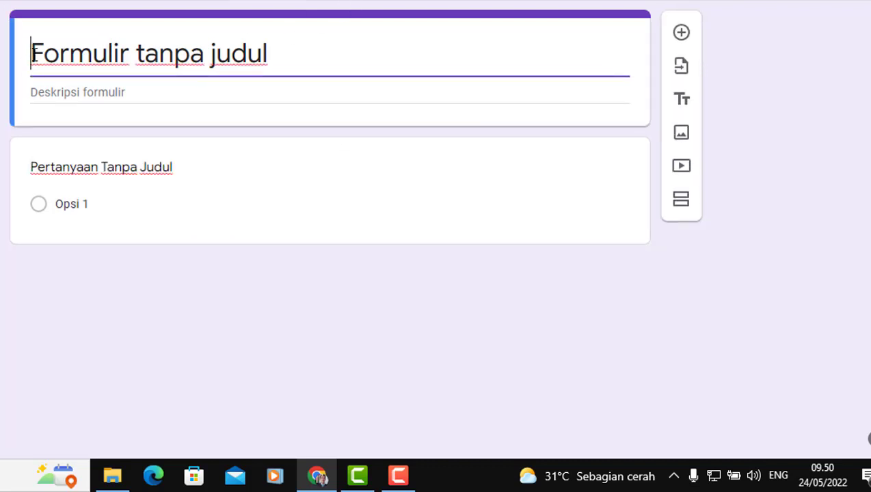
{"action": "left_click_drag", "start_coordinate": [31, 54], "coordinate": [327, 56]}
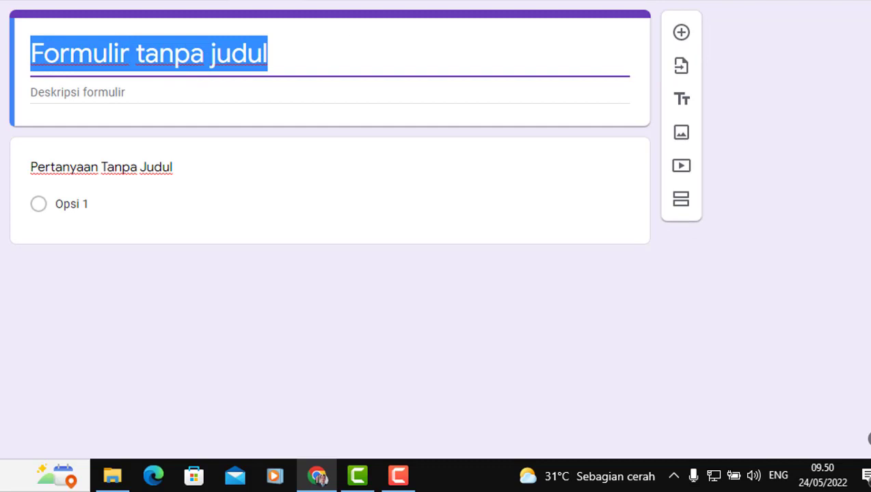
{"action": "type", "text": "FO"}
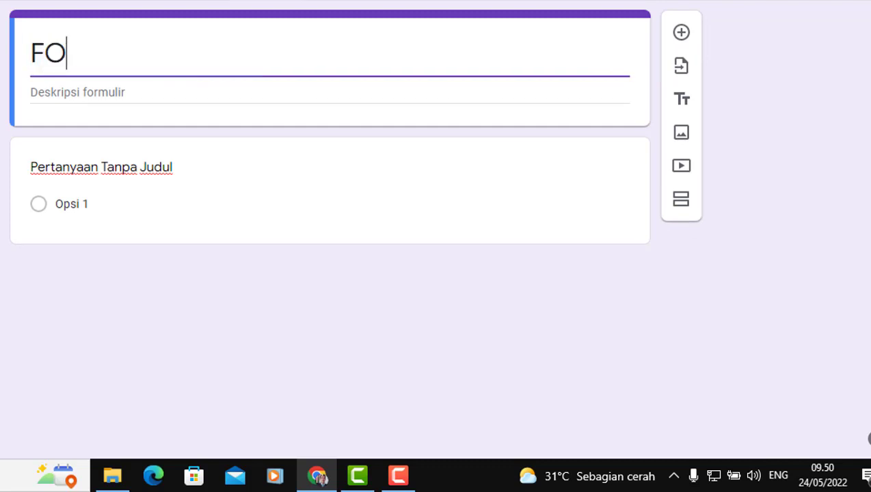
{"action": "type", "text": "RMULI"}
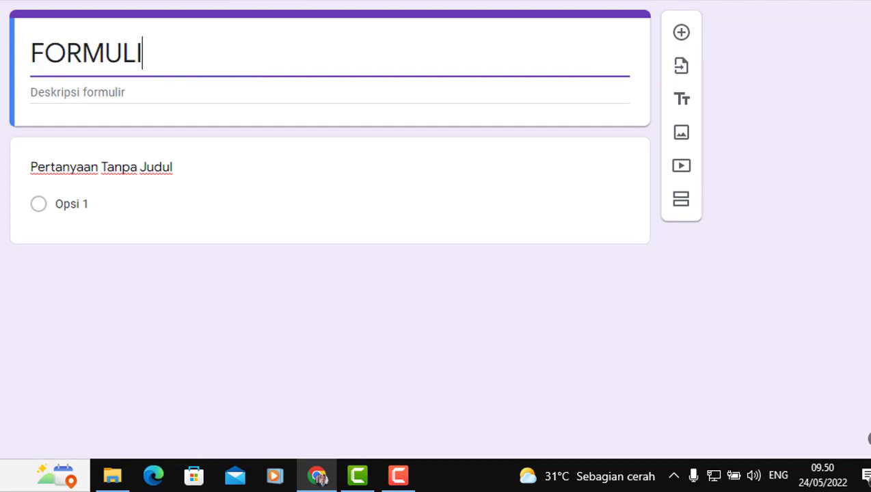
{"action": "type", "text": "R PPDB"}
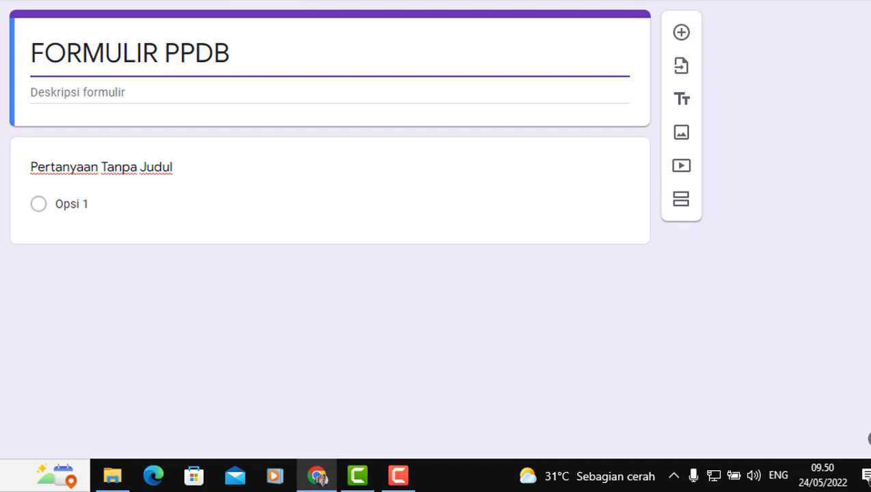
{"action": "type", "text": " 2022"}
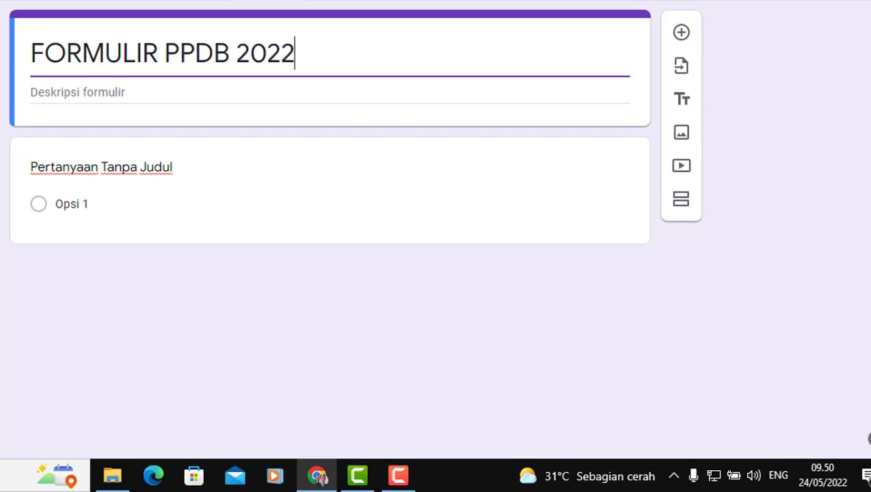
Step: Enter "isikan blanko ppdb dengan benar" as the form description
{"action": "left_click", "coordinate": [142, 88]}
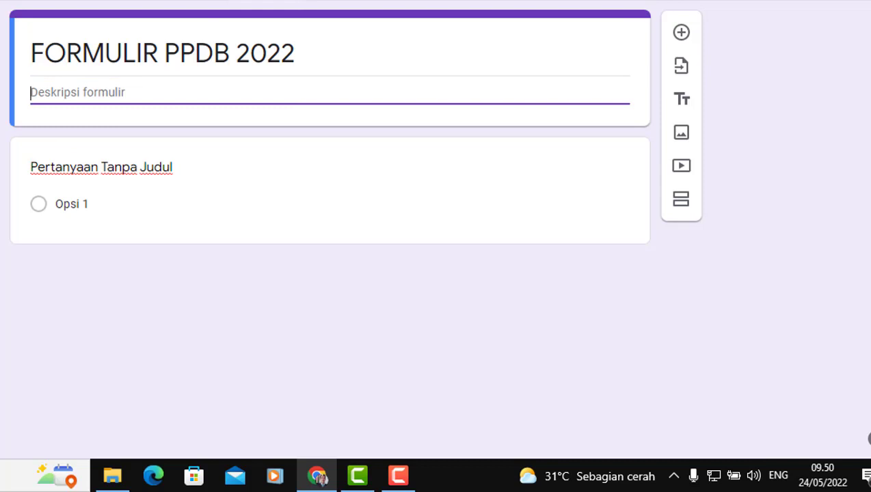
{"action": "type", "text": "isikan"}
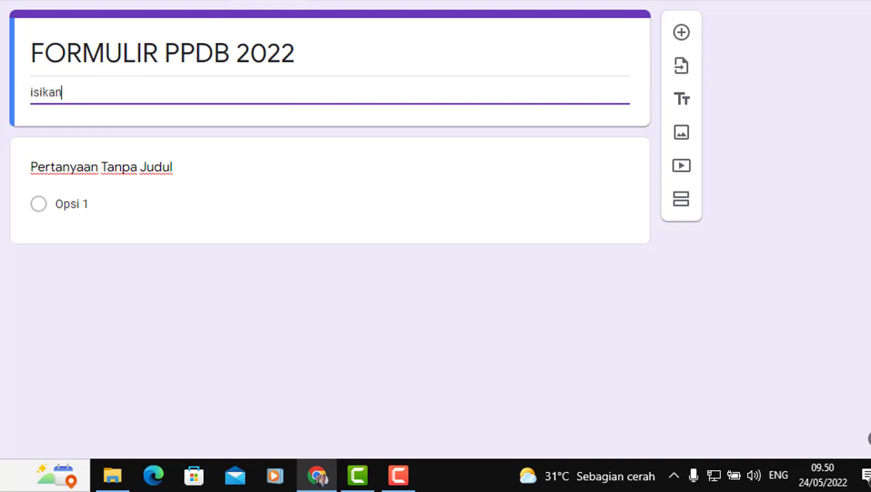
{"action": "type", "text": " blank"}
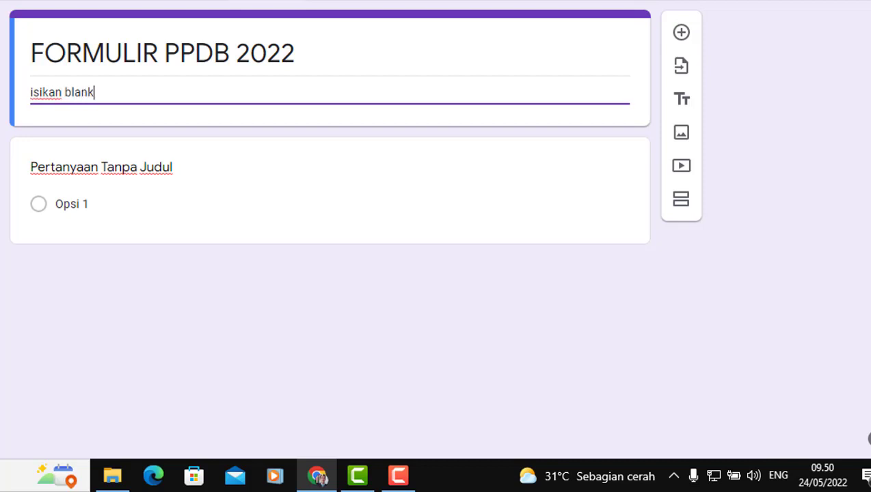
{"action": "type", "text": "o ppdb dengan be"}
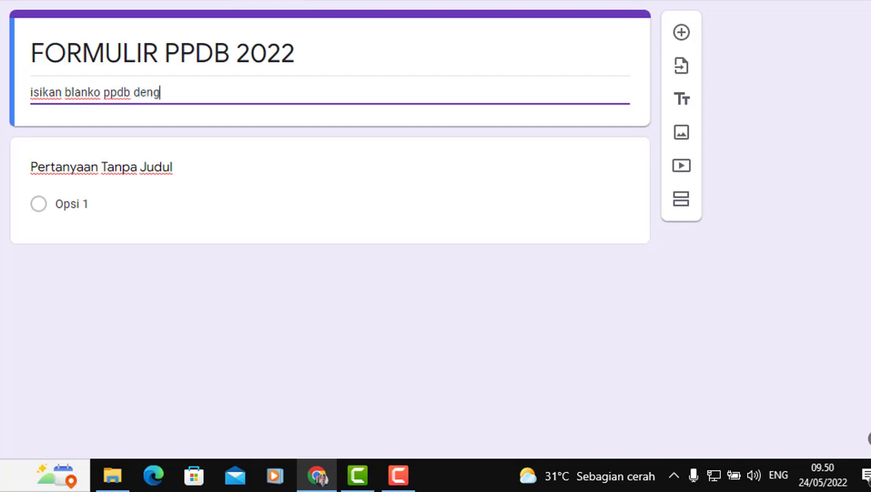
{"action": "type", "text": "nar"}
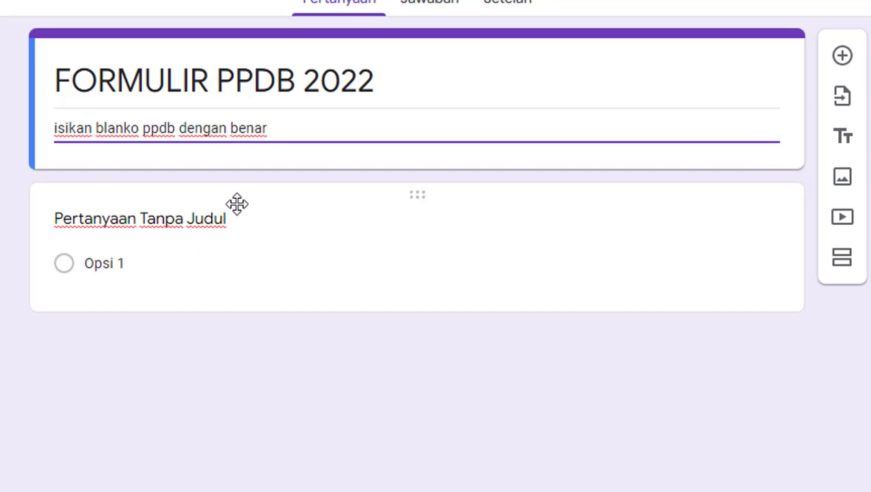
Step: Title the first question "Nama Calon Siswa" and set its answer type to Jawaban singkat
{"action": "left_click", "coordinate": [185, 217]}
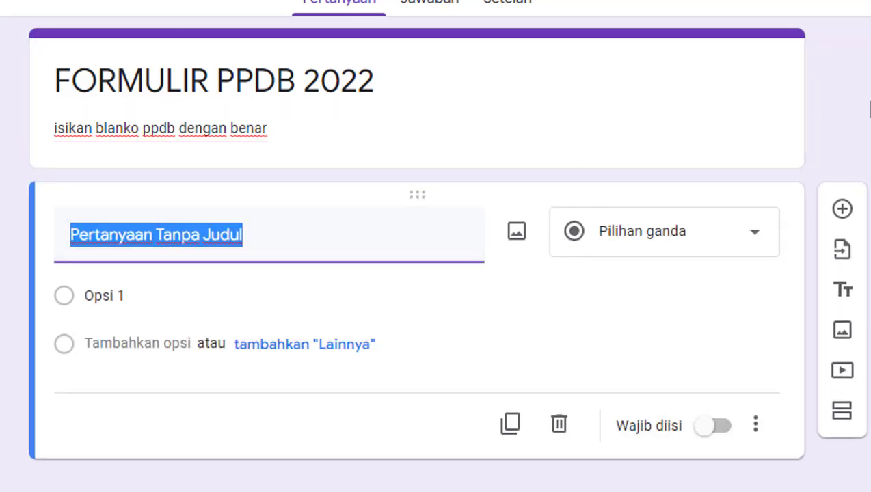
{"action": "type", "text": "Na"}
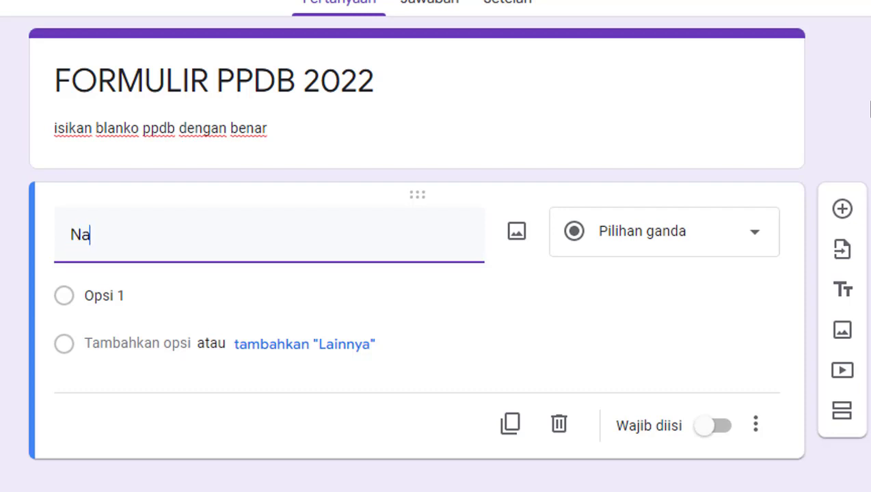
{"action": "type", "text": "ma Ca"}
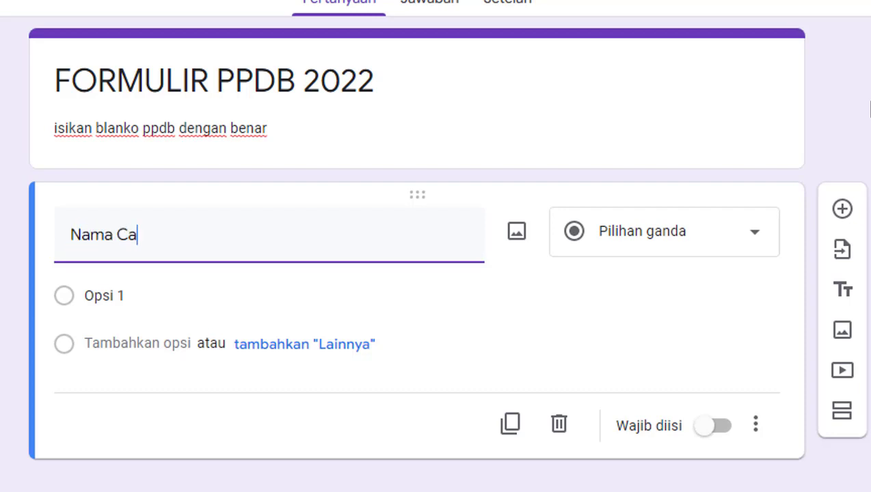
{"action": "type", "text": "lon Siswa"}
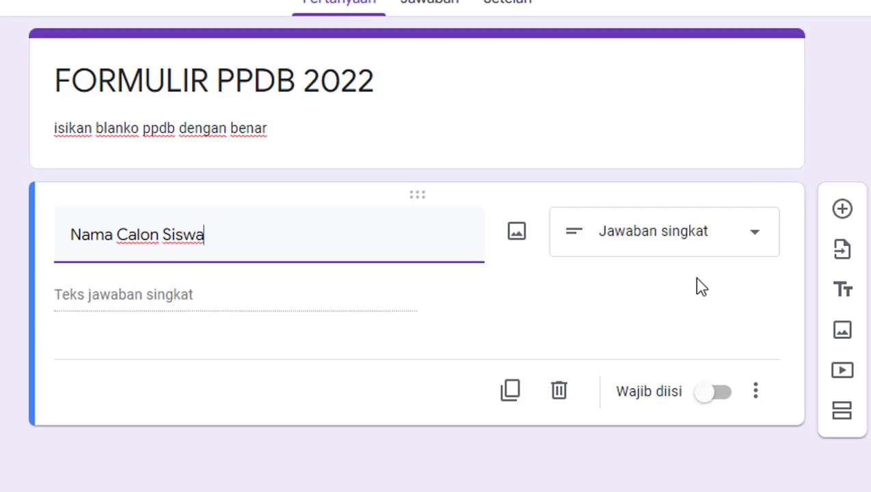
{"action": "left_click", "coordinate": [759, 235]}
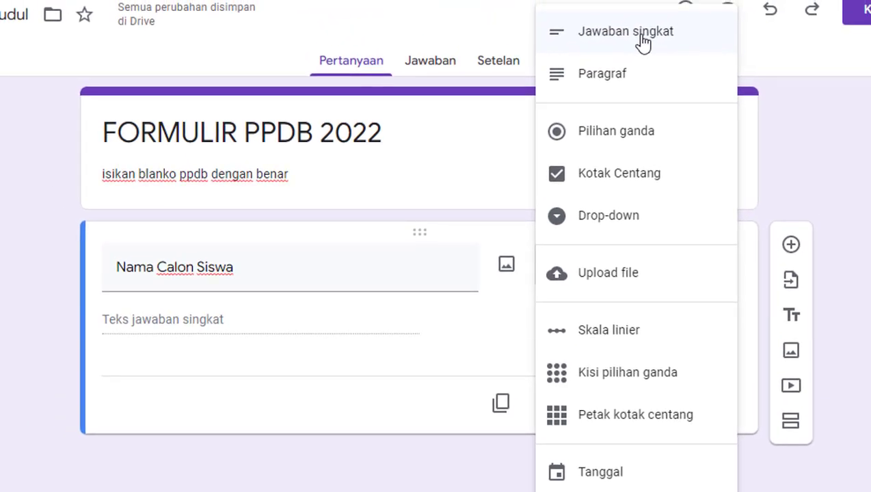
{"action": "left_click", "coordinate": [643, 38]}
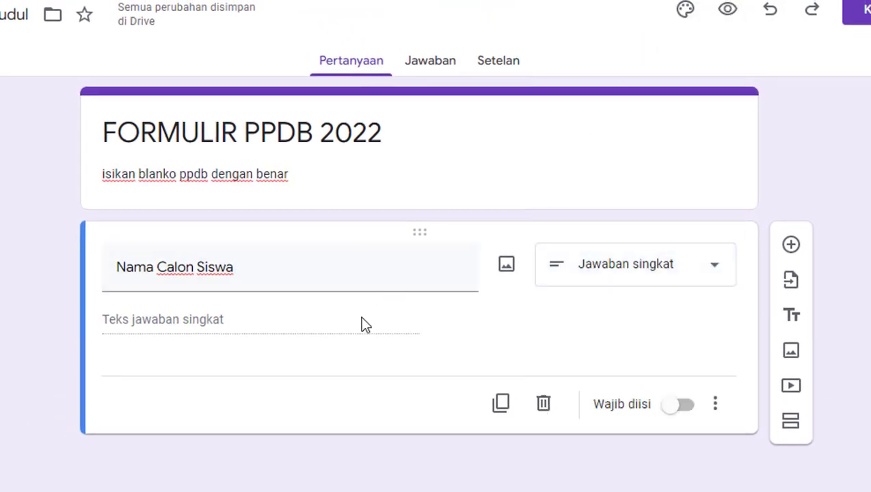
Step: Add a second question titled "Tempat Tanggal Lahir" below the "Nama Calon Siswa" question
{"action": "left_click", "coordinate": [791, 244]}
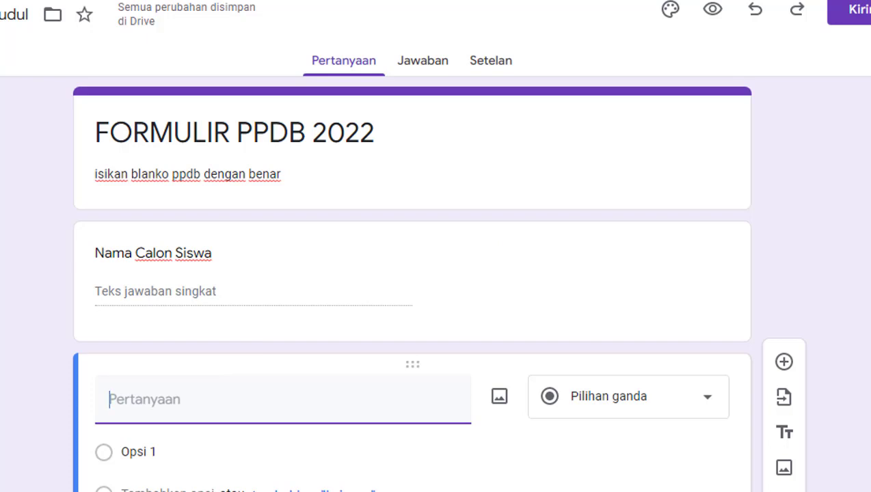
{"action": "type", "text": "Tem"}
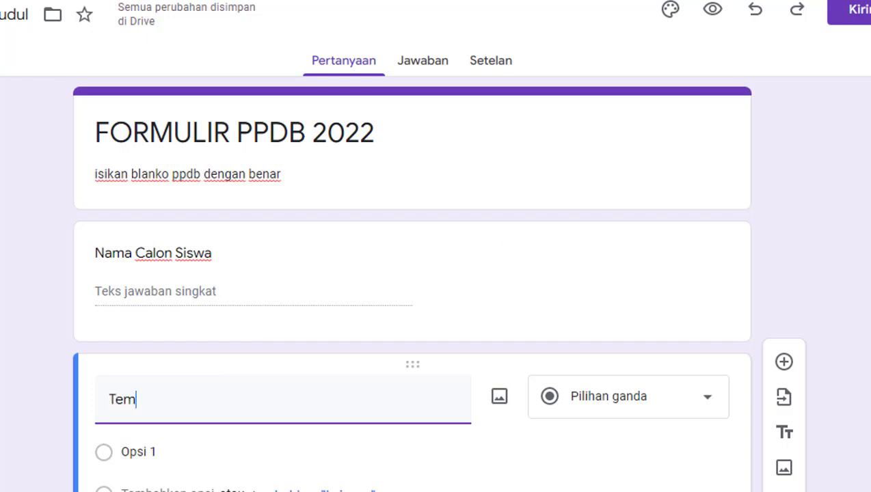
{"action": "type", "text": "pat"}
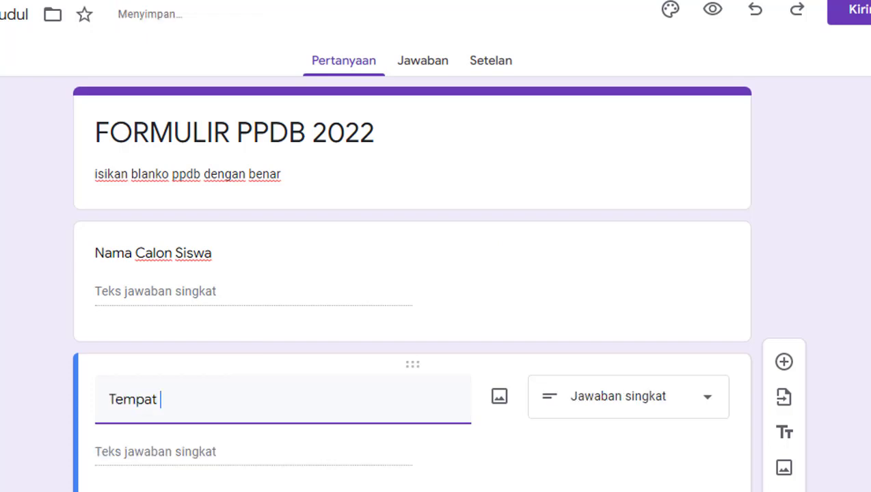
{"action": "type", "text": " Tanggal"}
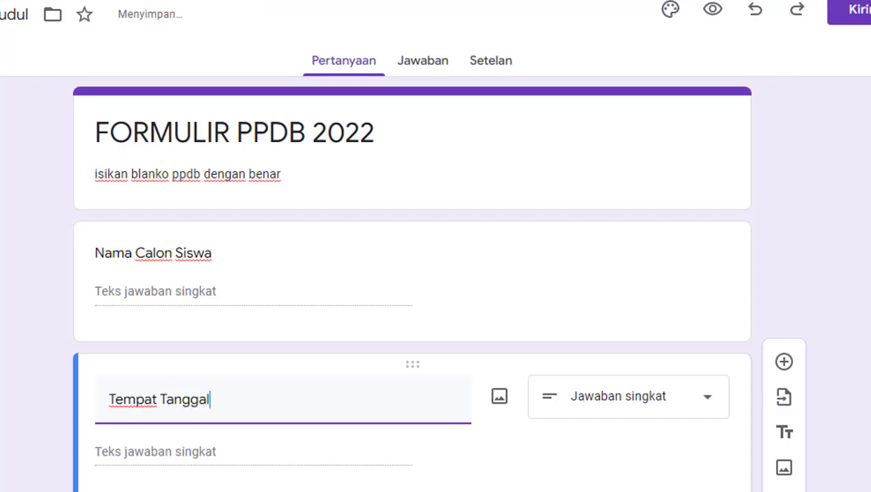
{"action": "type", "text": " Lahi"}
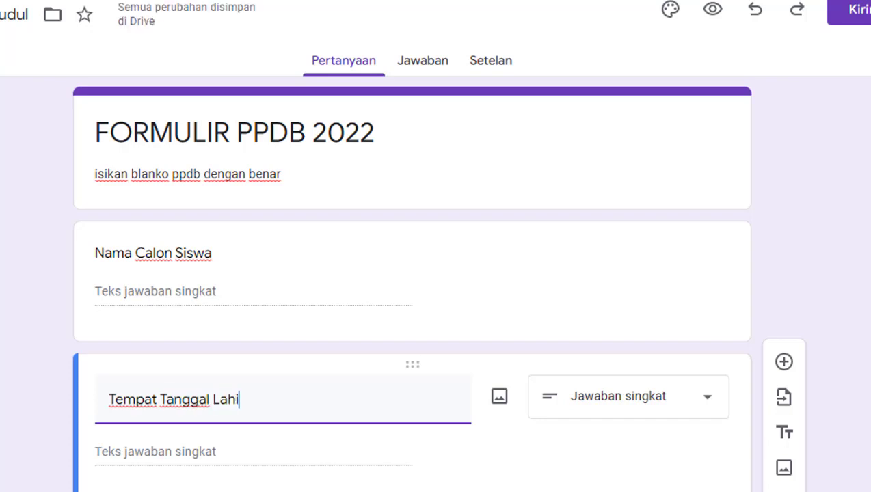
{"action": "type", "text": "r"}
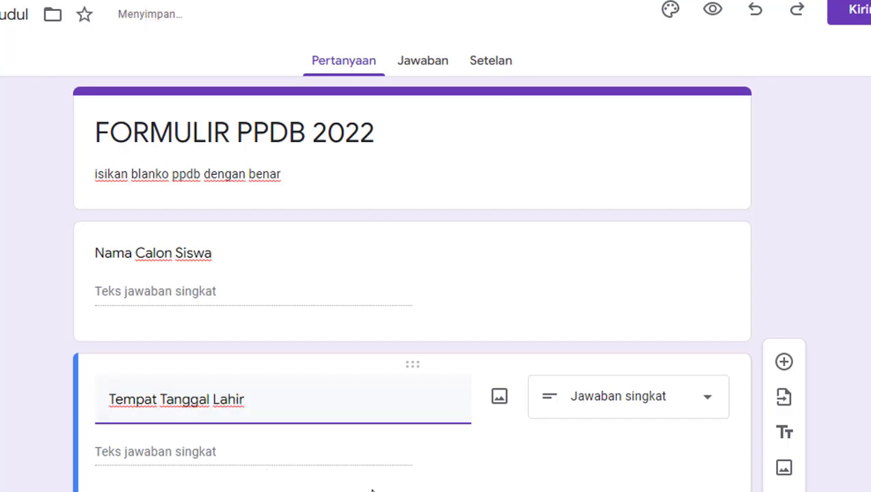
Step: Add a question titled "Jenis Kelamin" and set its answer type to Kotak Centang
{"action": "left_click", "coordinate": [784, 363]}
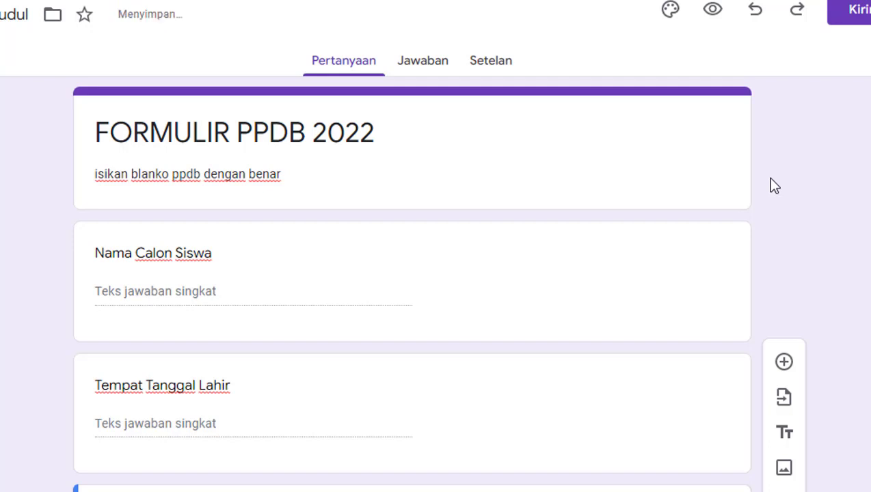
{"action": "scroll", "coordinate": [707, 286], "scroll_direction": "down", "scroll_amount": 3}
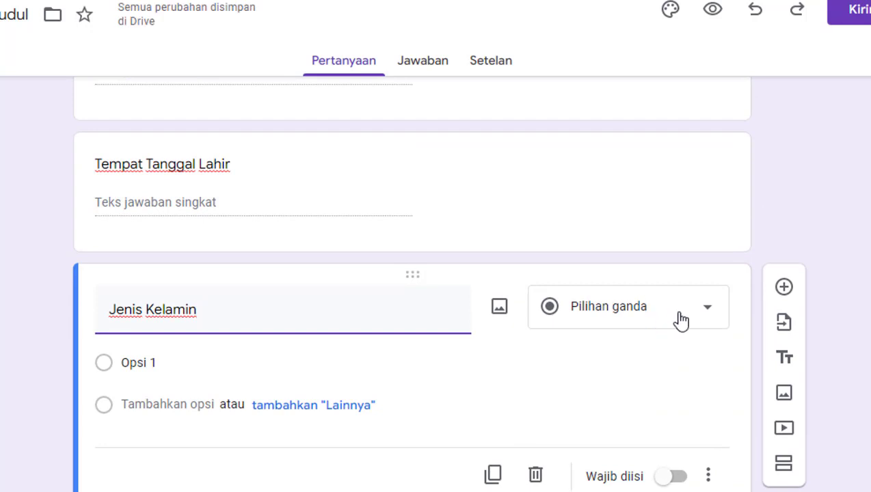
{"action": "left_click", "coordinate": [708, 318]}
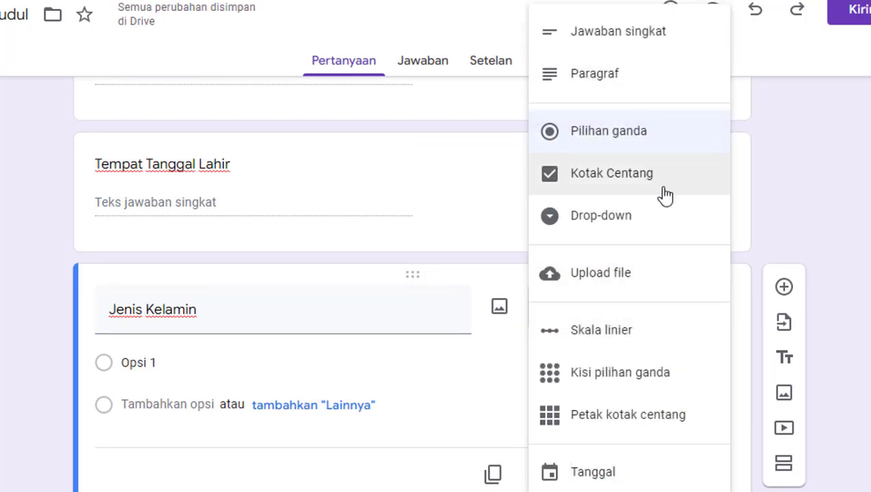
{"action": "left_click", "coordinate": [599, 171]}
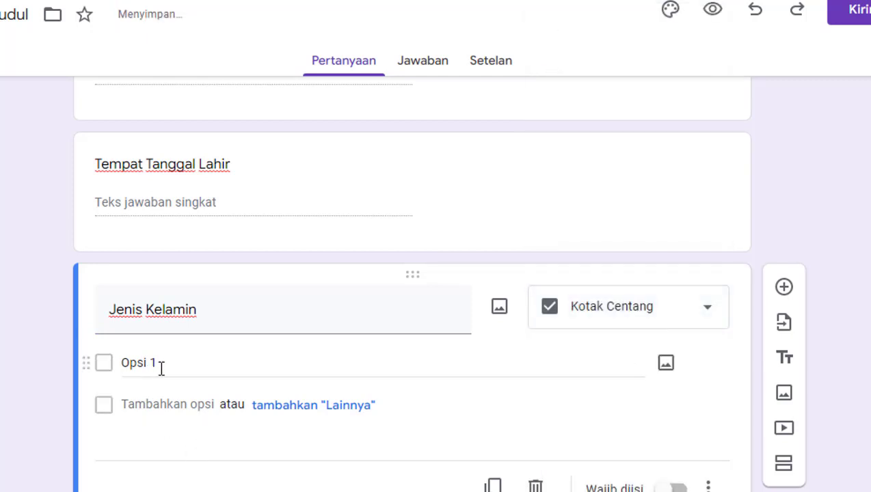
Step: Enter "Laki-laki" and "Perempuan" as the options of the "Jenis Kelamin" question, and add a blank question below it
{"action": "left_click", "coordinate": [129, 363]}
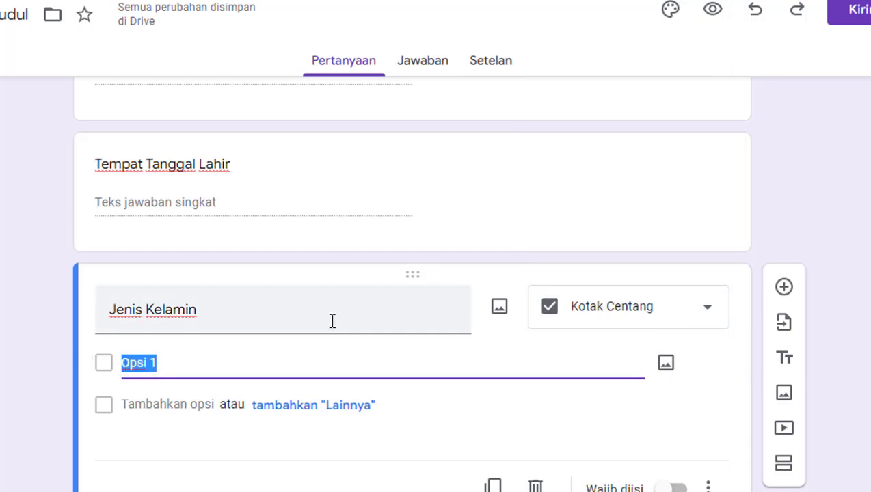
{"action": "type", "text": "Laki-"}
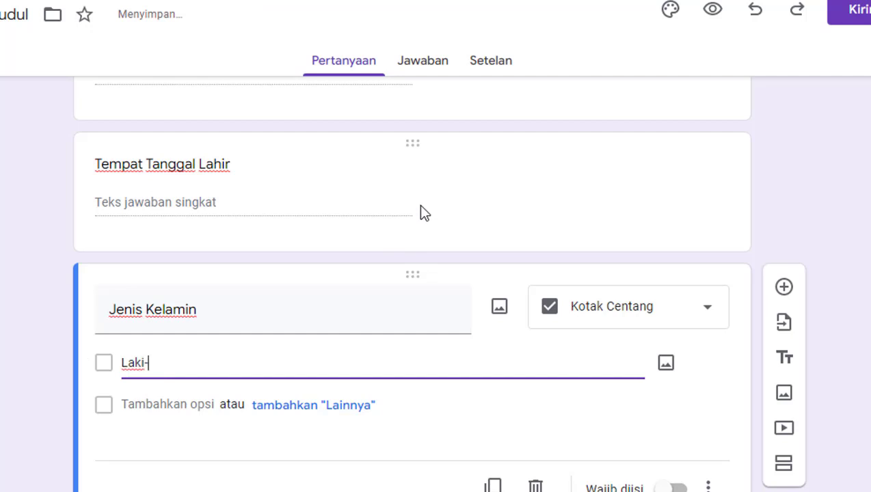
{"action": "type", "text": "laki"}
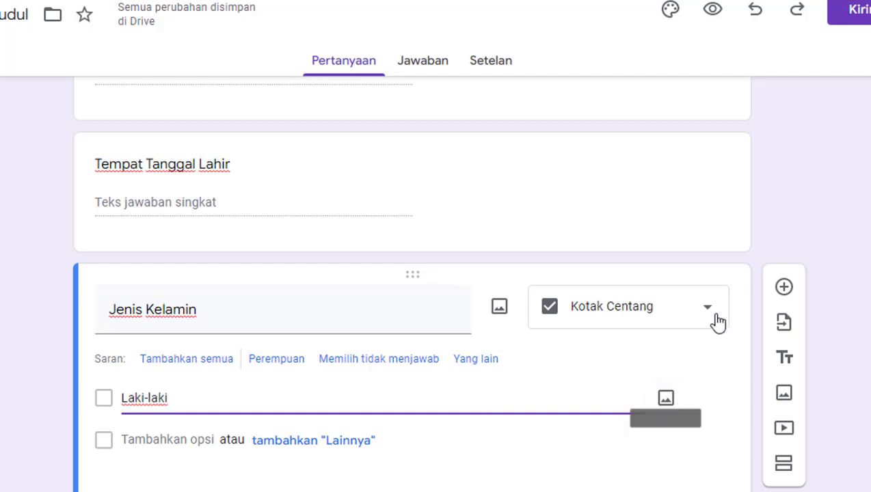
{"action": "left_click", "coordinate": [99, 444]}
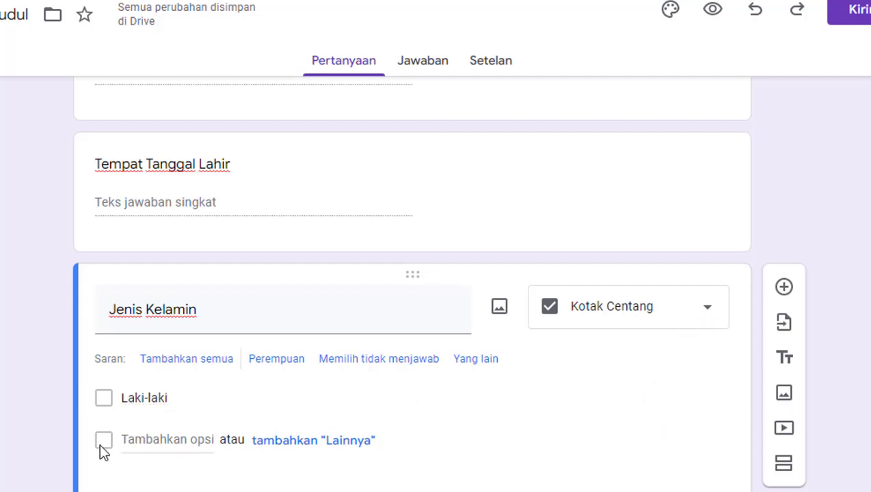
{"action": "left_click", "coordinate": [175, 439]}
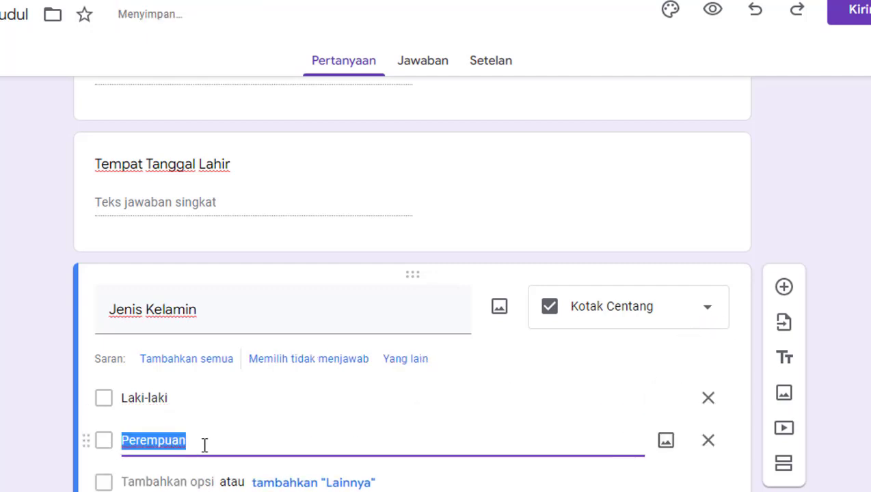
{"action": "left_click", "coordinate": [270, 445]}
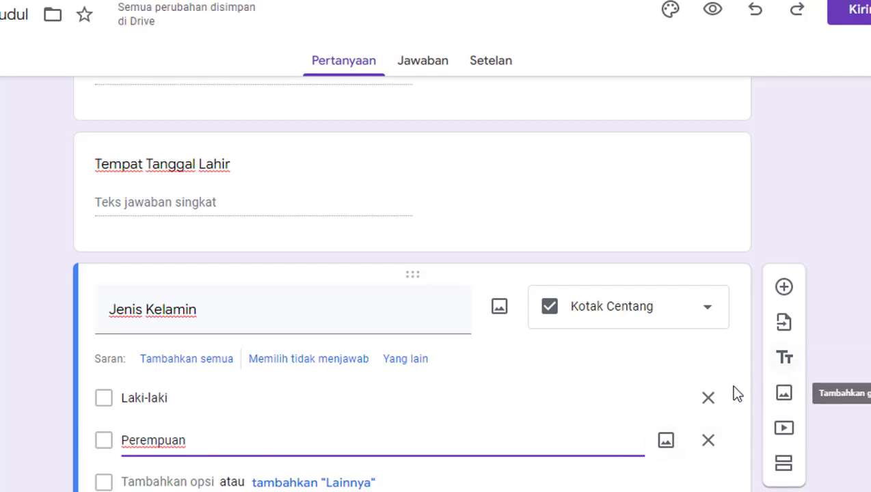
{"action": "left_click", "coordinate": [790, 293]}
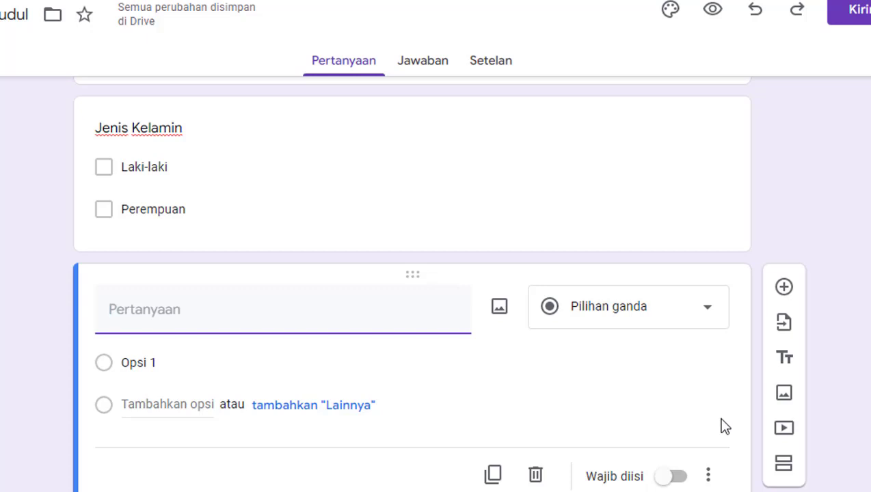
{"action": "type", "text": "Tem"}
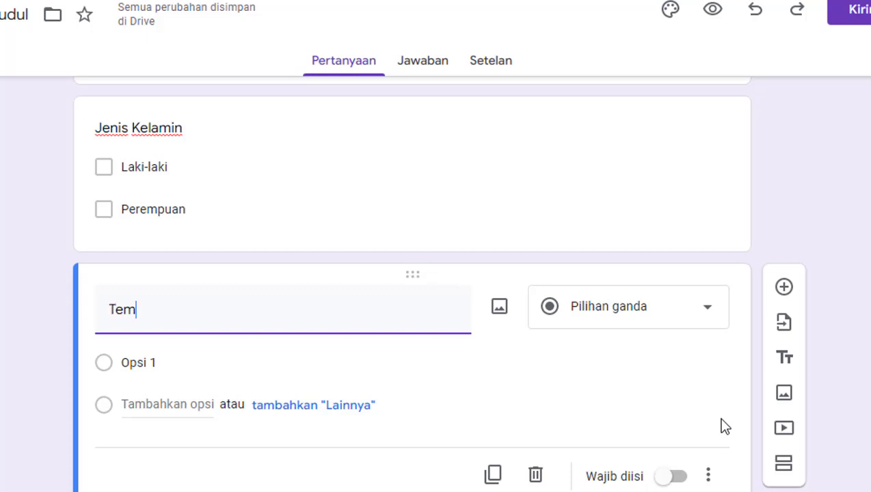
{"action": "type", "text": "pat Tan"}
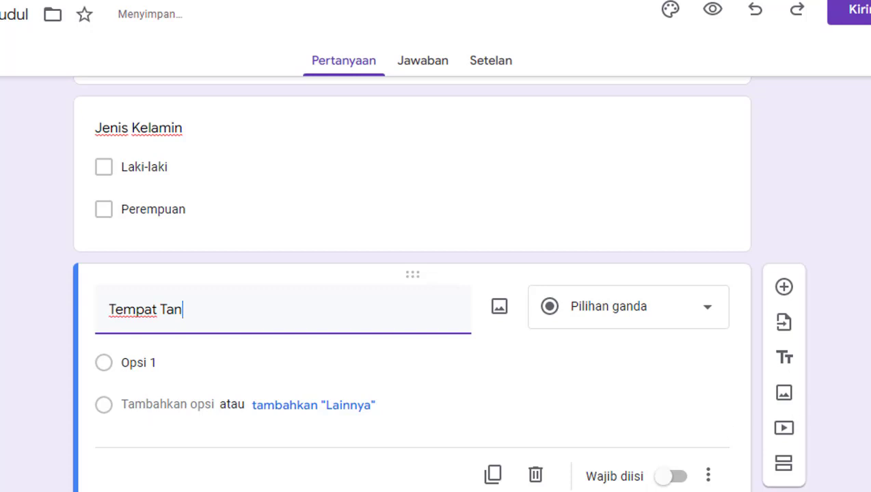
{"action": "scroll", "coordinate": [437, 286], "scroll_direction": "up", "scroll_amount": 3}
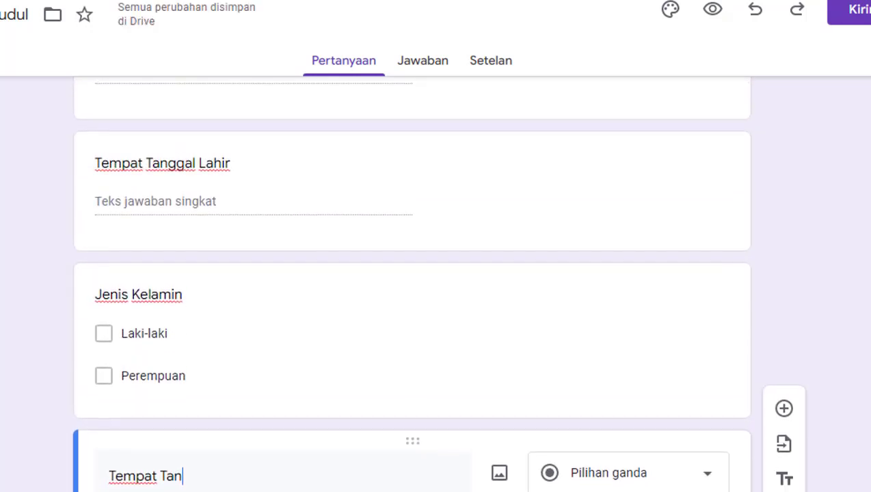
{"action": "scroll", "coordinate": [437, 285], "scroll_direction": "down", "scroll_amount": 2}
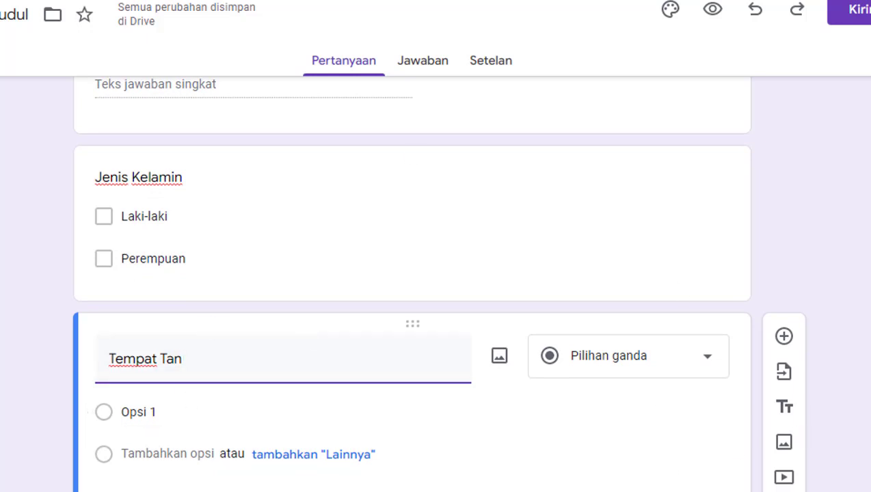
{"action": "key", "text": "BackSpace"}
{"action": "key", "text": "BackSpace"}
{"action": "key", "text": "BackSpace"}
{"action": "key", "text": "BackSpace"}
{"action": "key", "text": "BackSpace"}
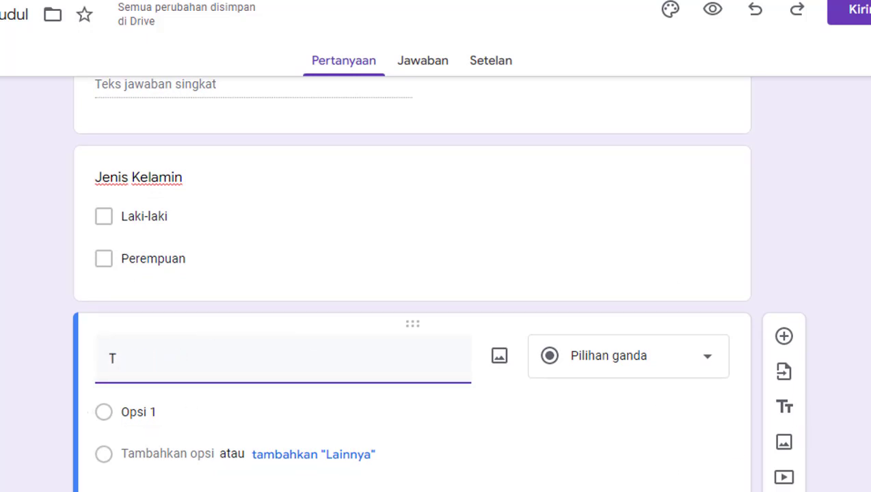
Step: Title the blank question "Asal Sekolah" and add another question titled "Nama Ayah" below it
{"action": "type", "text": "Asa"}
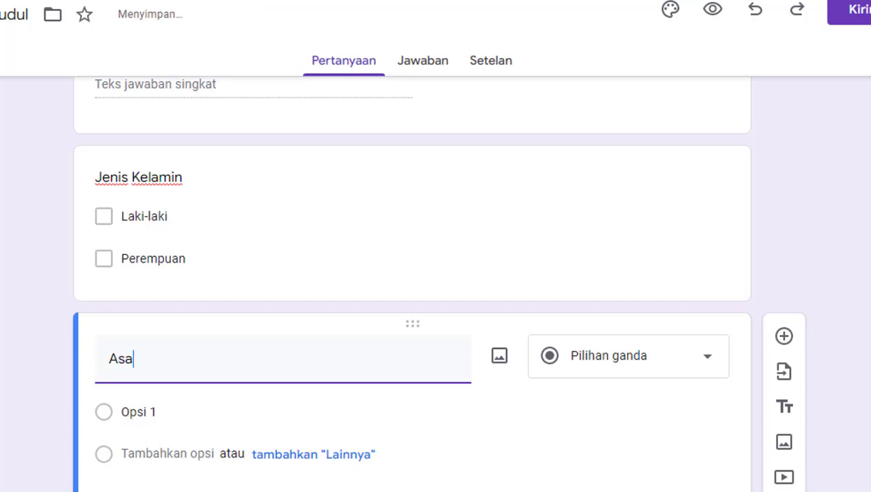
{"action": "type", "text": "l Sekolah"}
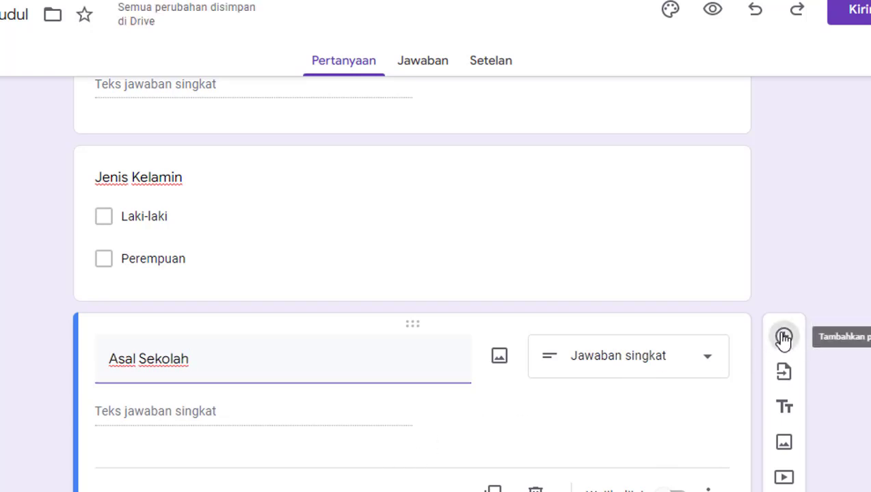
{"action": "left_click", "coordinate": [783, 338]}
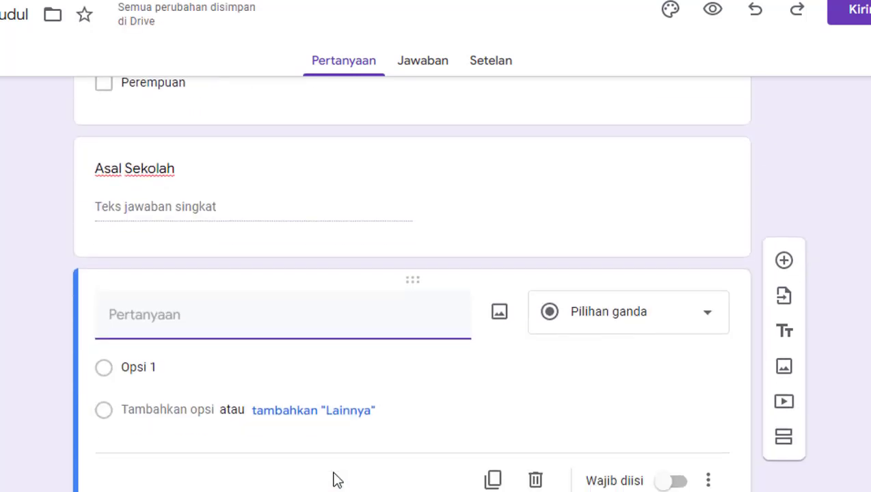
{"action": "type", "text": "Nama"}
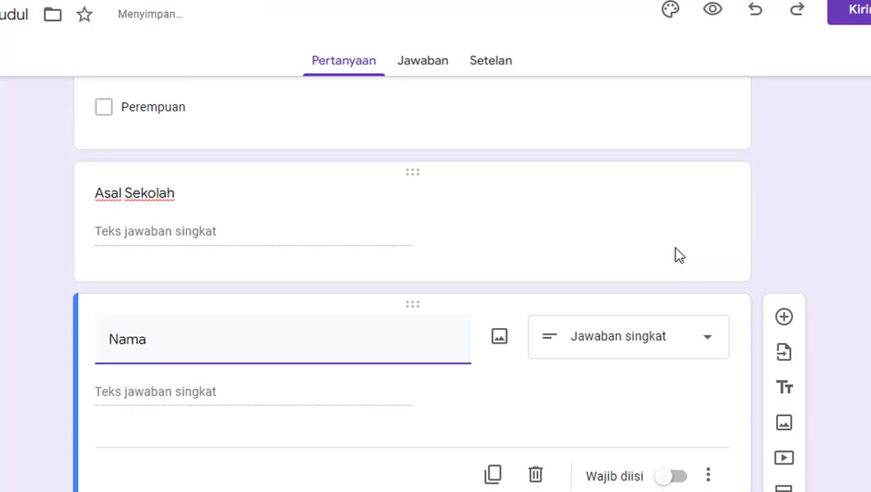
{"action": "type", "text": " Ayah"}
Step: Add a question titled "Nama Ibu" below the "Nama Ayah" question
{"action": "left_click", "coordinate": [784, 320]}
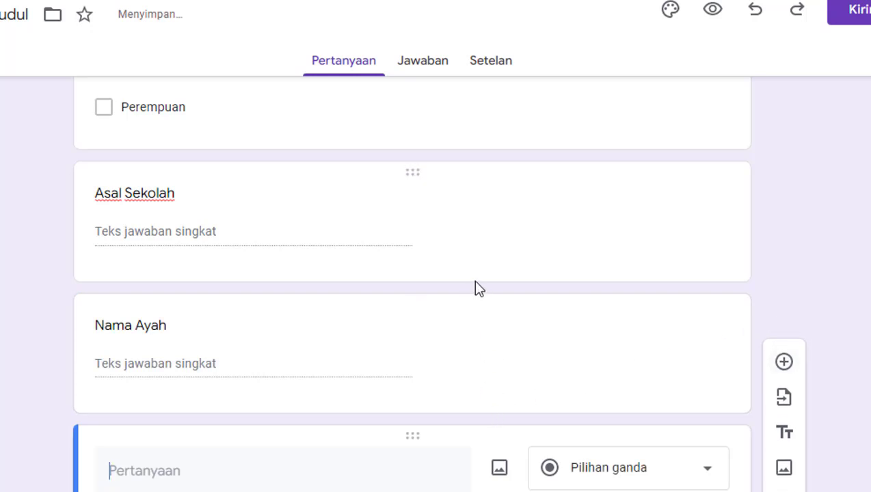
{"action": "type", "text": "Nama Ib"}
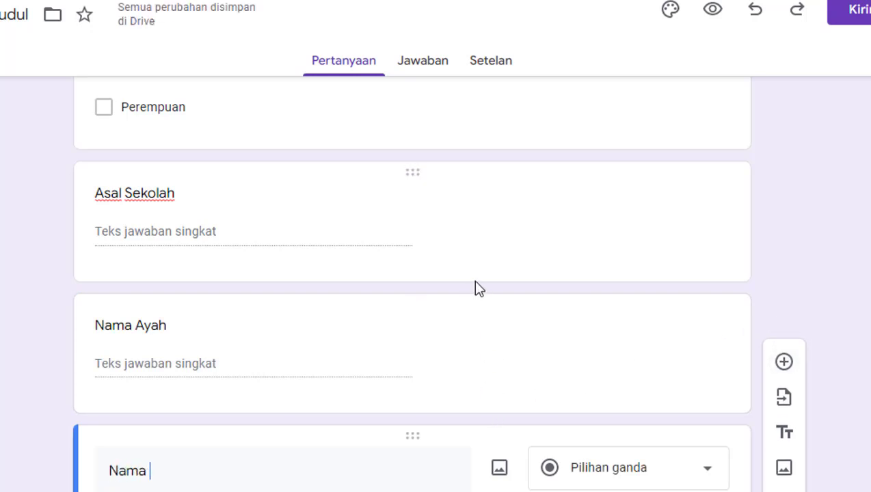
{"action": "type", "text": "u"}
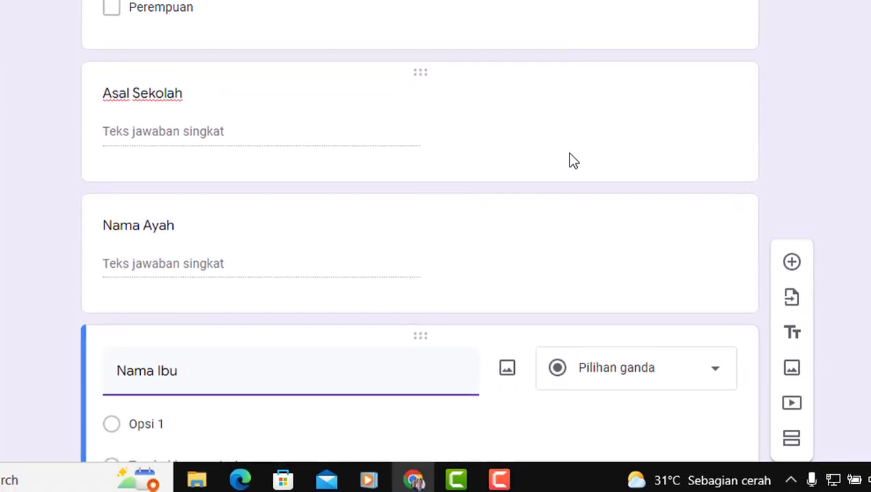
{"action": "scroll", "coordinate": [825, 298], "scroll_direction": "down", "scroll_amount": 2}
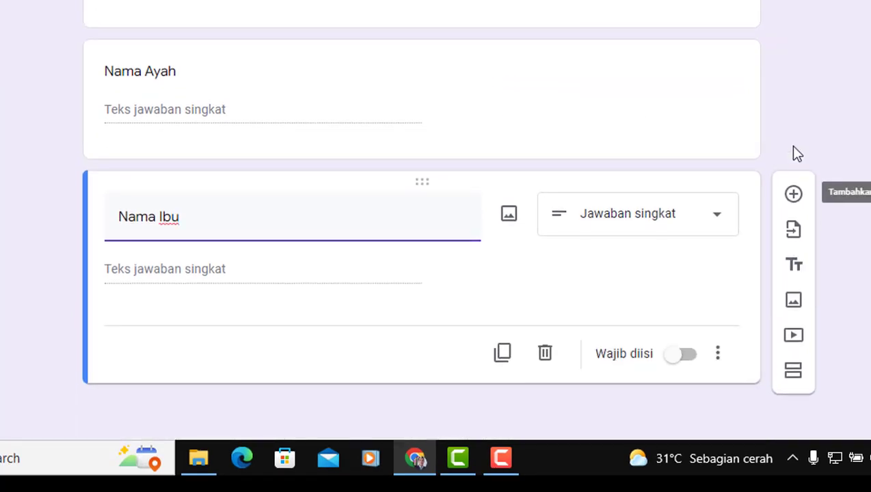
Step: Add a question titled "Penghasilan Keluarga" below the "Nama Ibu" question
{"action": "left_click", "coordinate": [794, 197]}
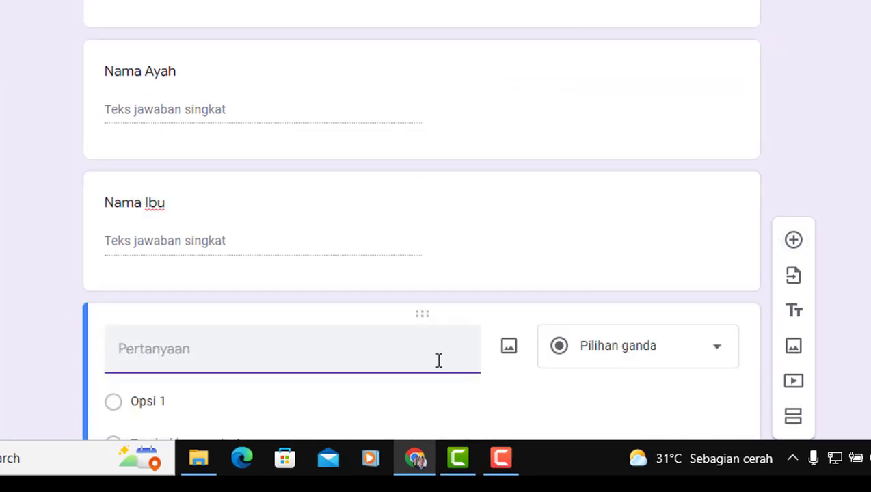
{"action": "scroll", "coordinate": [440, 363], "scroll_direction": "down", "scroll_amount": 2}
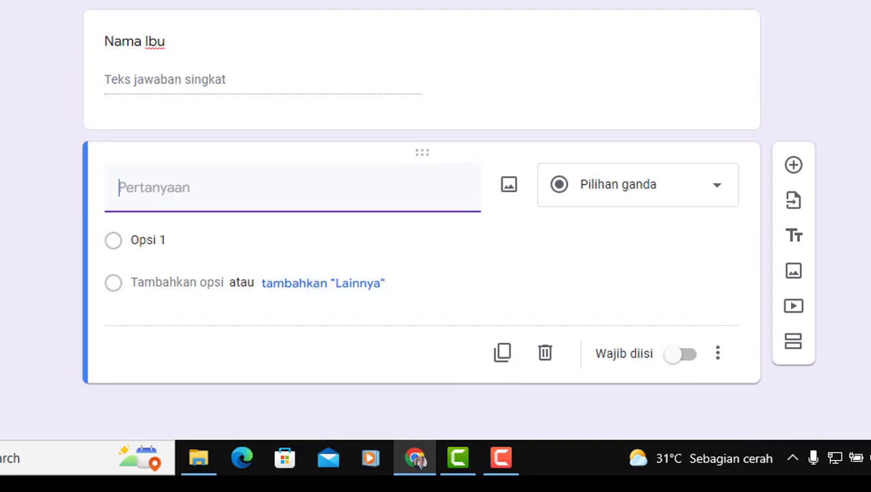
{"action": "type", "text": "P"}
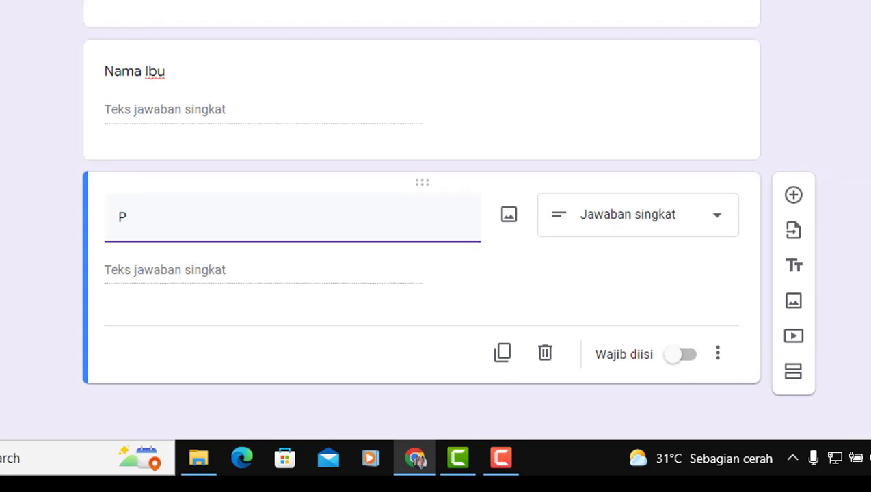
{"action": "type", "text": "enghasilan"}
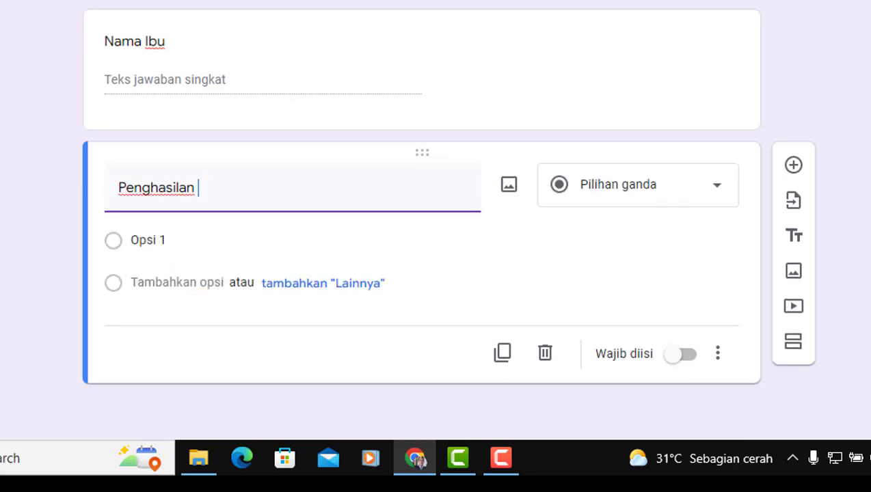
{"action": "type", "text": " Keluarga"}
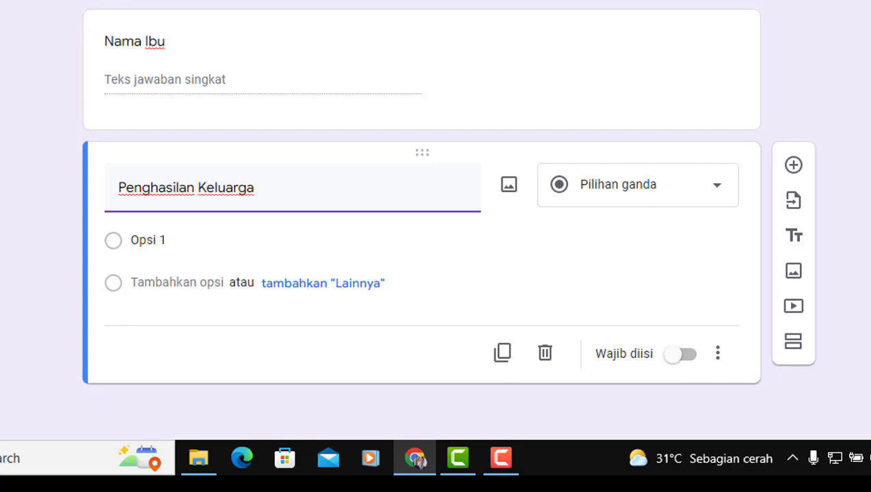
Step: Append "(Rp)" to the "Penghasilan Keluarga" question title and add a "Paragraf" question titled "Alamat Orang Tua" below it
{"action": "type", "text": "(Rp"}
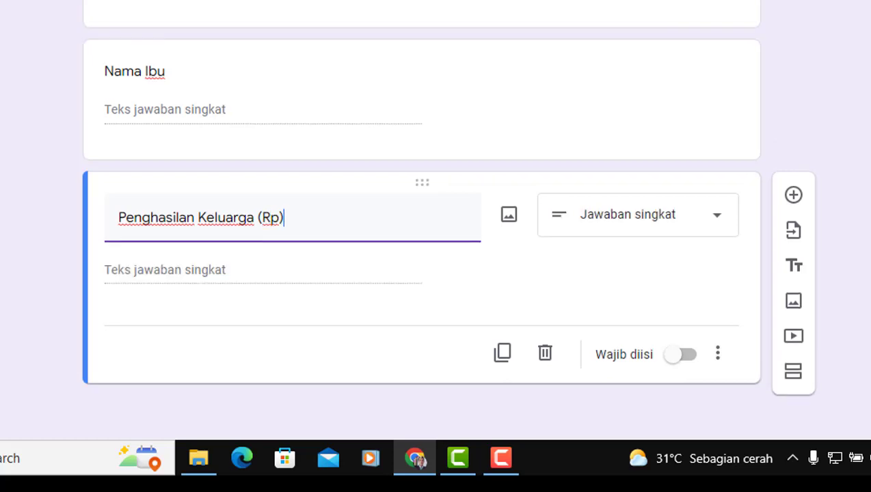
{"action": "left_click", "coordinate": [795, 195]}
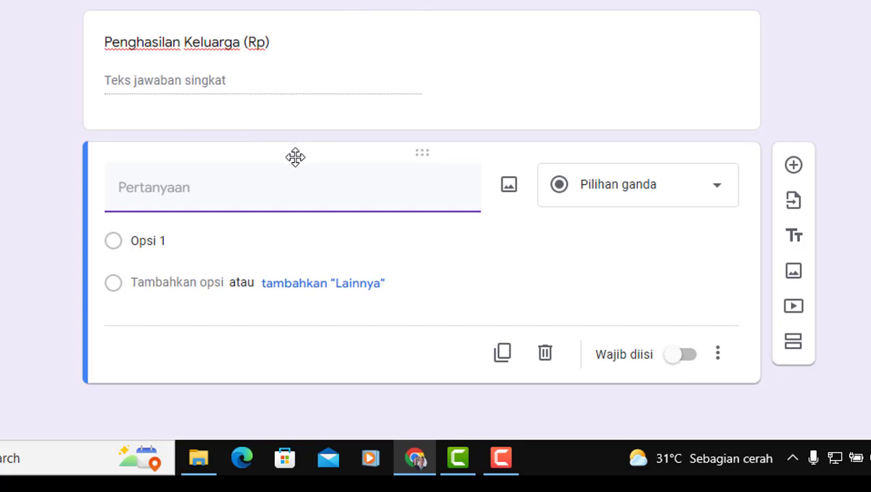
{"action": "type", "text": "A"}
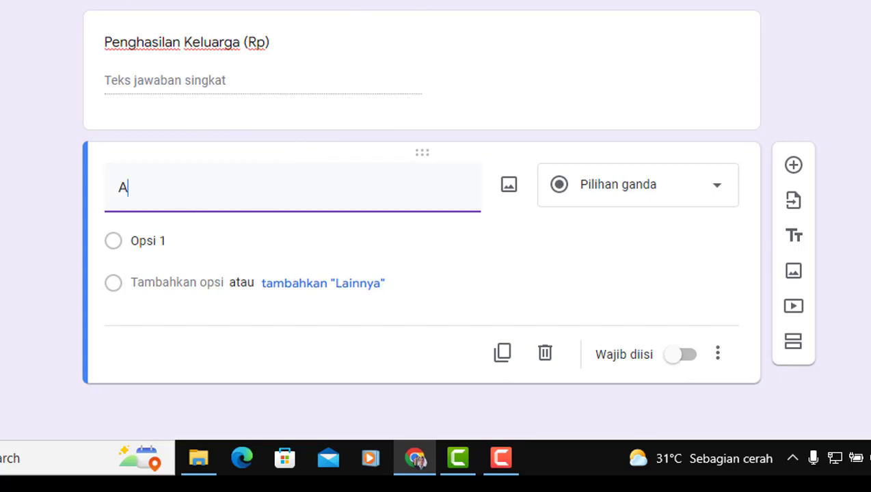
{"action": "type", "text": "lamat "}
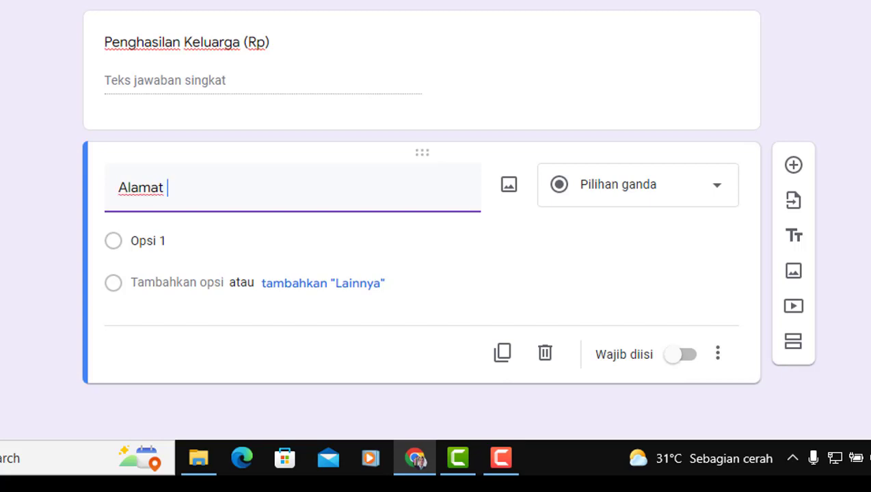
{"action": "type", "text": "Orang "}
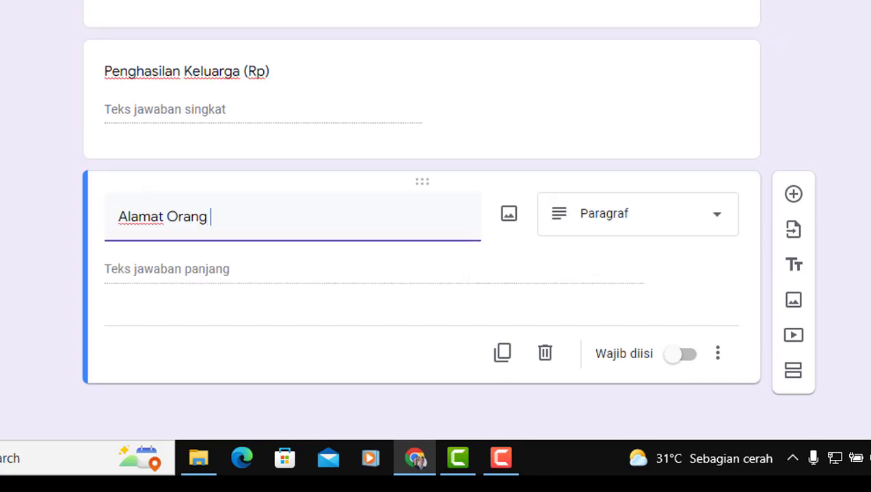
{"action": "type", "text": "Tua"}
{"action": "left_click", "coordinate": [717, 217]}
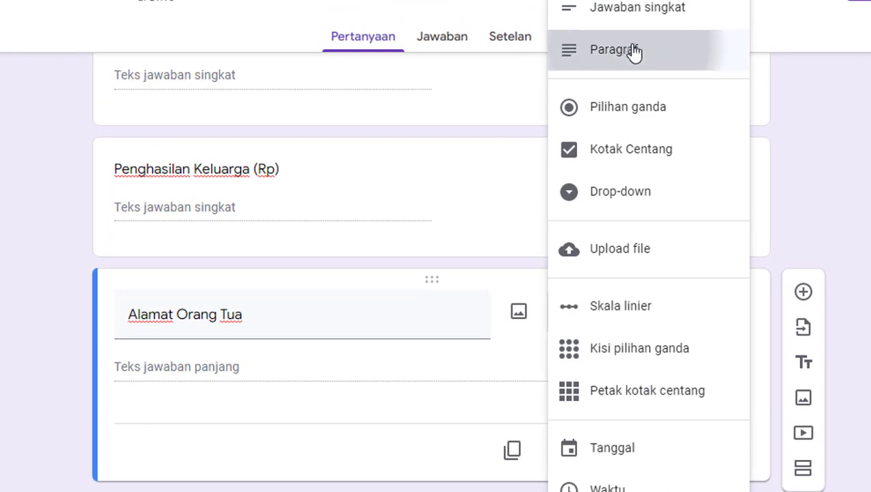
{"action": "left_click", "coordinate": [633, 50]}
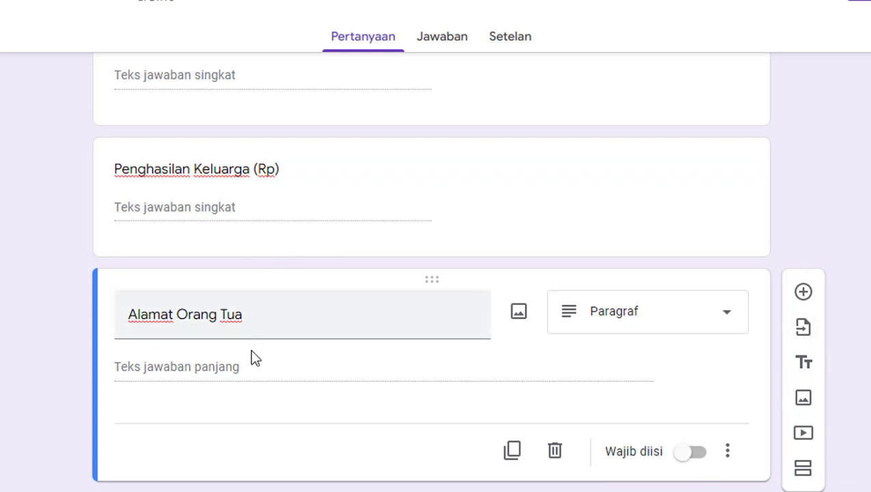
Step: Add a new section after the "Alamat Orang Tua" question and title it "Data Wali Murid"
{"action": "left_click", "coordinate": [803, 472]}
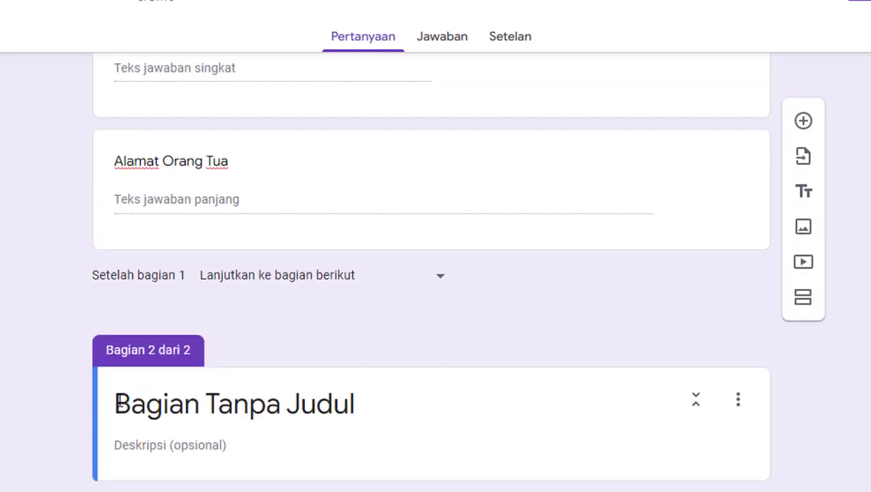
{"action": "left_click", "coordinate": [118, 404]}
{"action": "left_click_drag", "start_coordinate": [117, 403], "coordinate": [391, 414]}
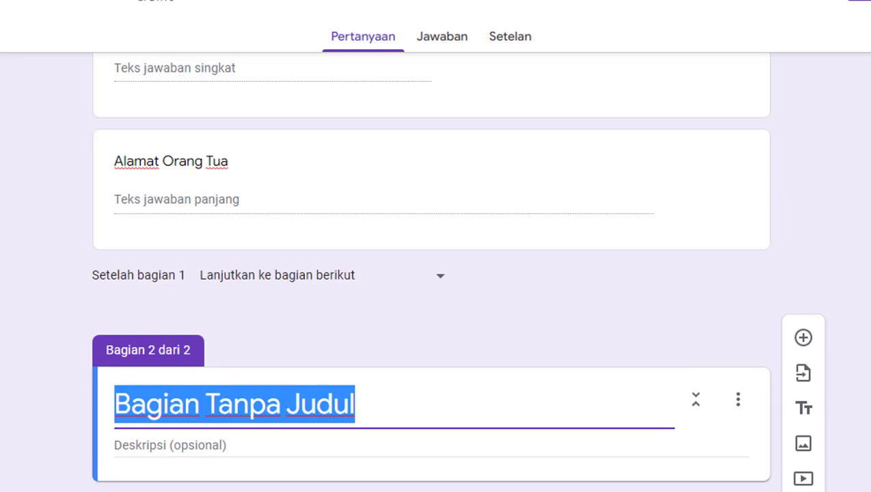
{"action": "scroll", "coordinate": [667, 200], "scroll_direction": "up", "scroll_amount": 8}
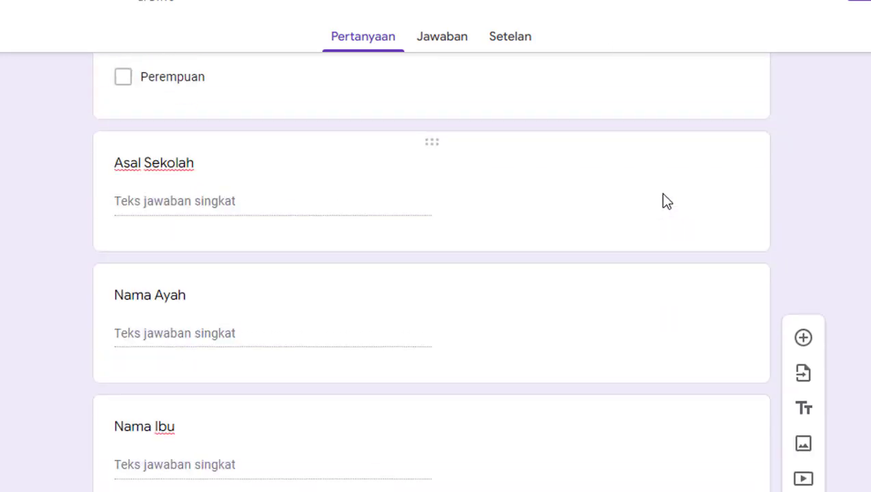
{"action": "scroll", "coordinate": [667, 200], "scroll_direction": "down", "scroll_amount": 8}
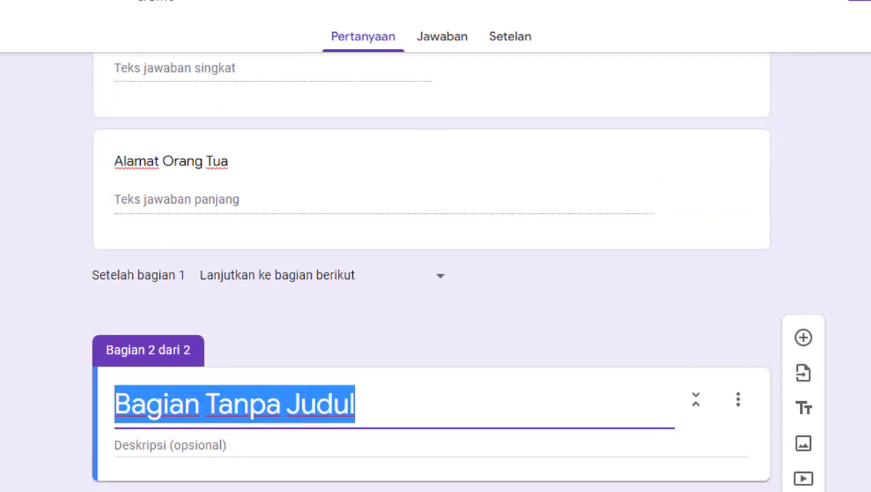
{"action": "type", "text": "Data "}
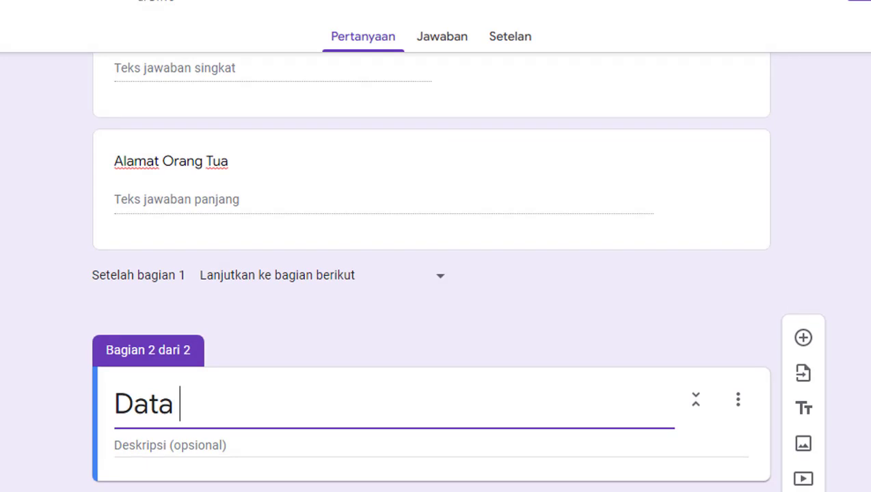
{"action": "type", "text": "Wa"}
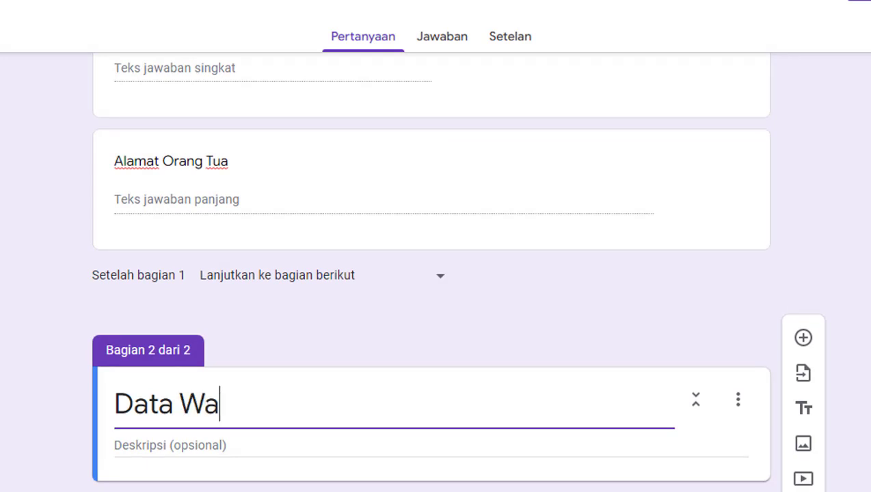
{"action": "type", "text": "li Murid"}
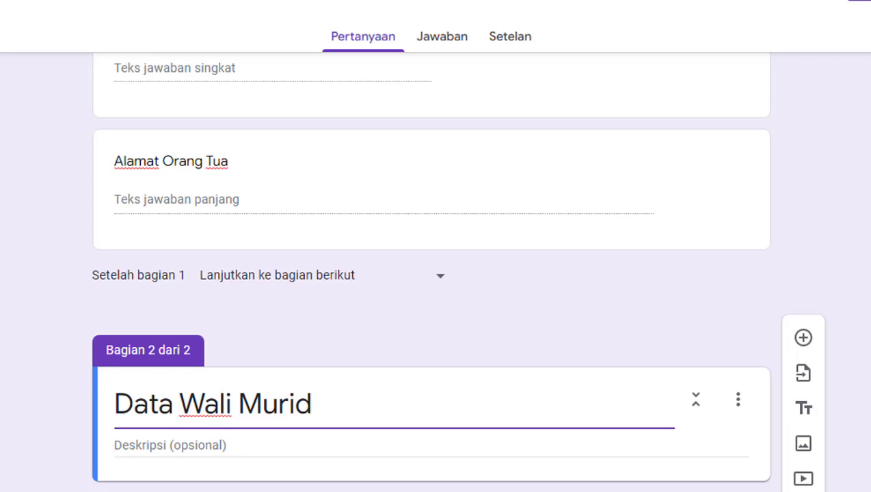
{"action": "type", "text": "/Jika "}
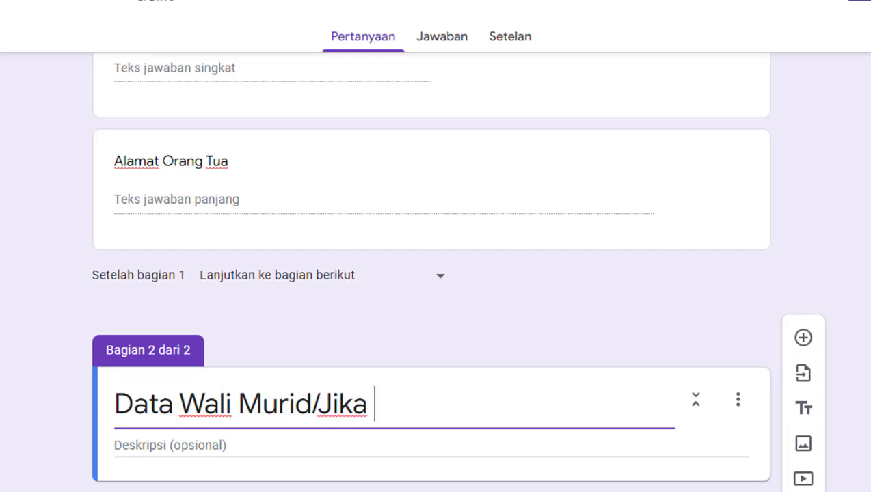
{"action": "type", "text": "AAd"}
{"action": "key", "text": "BackSpace"}
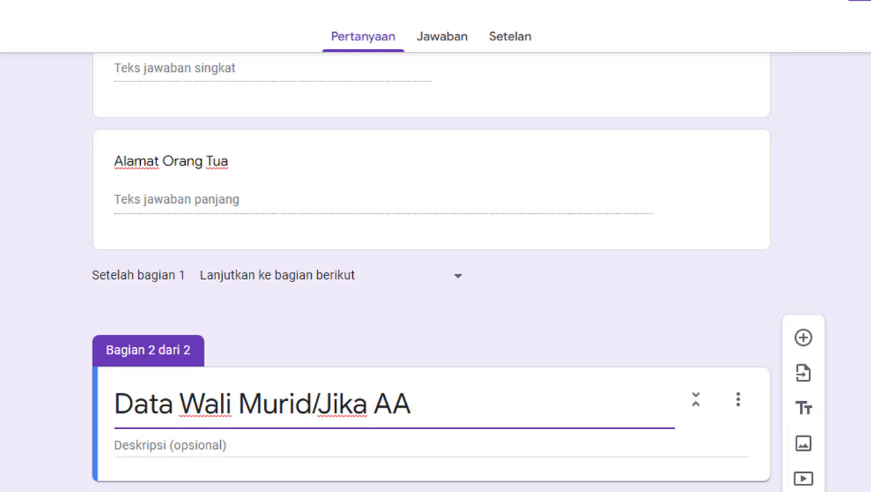
{"action": "key", "text": "BackSpace"}
{"action": "key", "text": "BackSpace"}
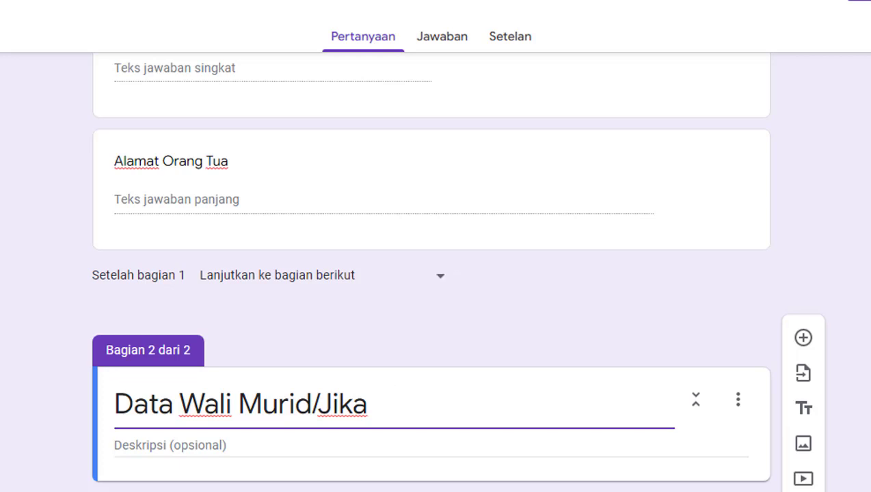
{"action": "type", "text": "Ada"}
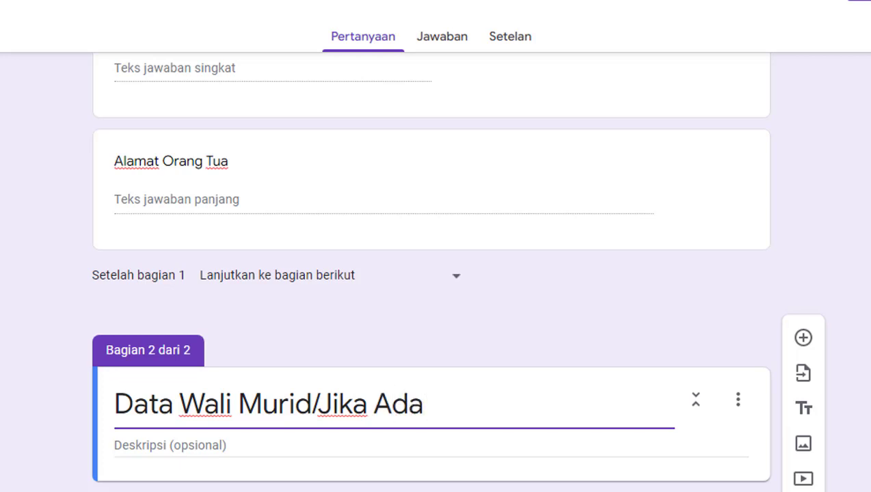
{"action": "left_click", "coordinate": [223, 446]}
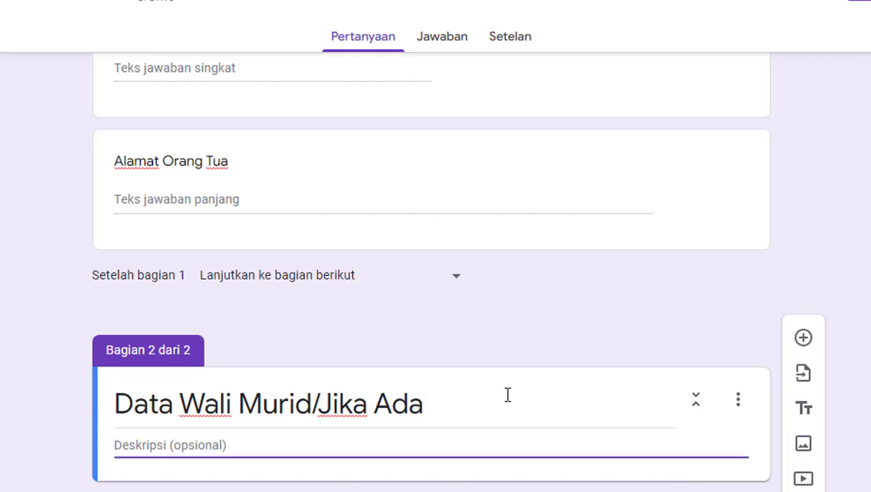
{"action": "left_click", "coordinate": [443, 404]}
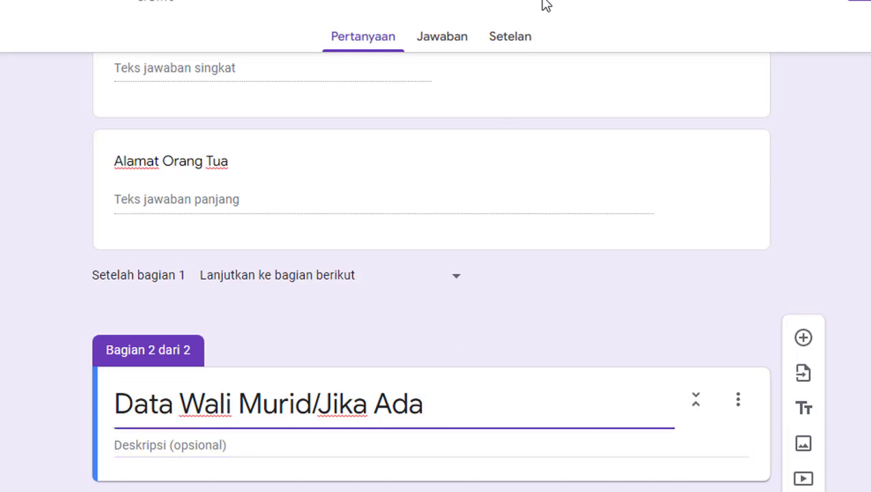
{"action": "key", "text": "BackSpace"}
{"action": "key", "text": "BackSpace"}
{"action": "key", "text": "BackSpace"}
{"action": "key", "text": "BackSpace"}
{"action": "key", "text": "BackSpace"}
{"action": "key", "text": "BackSpace"}
{"action": "key", "text": "BackSpace"}
{"action": "key", "text": "BackSpace"}
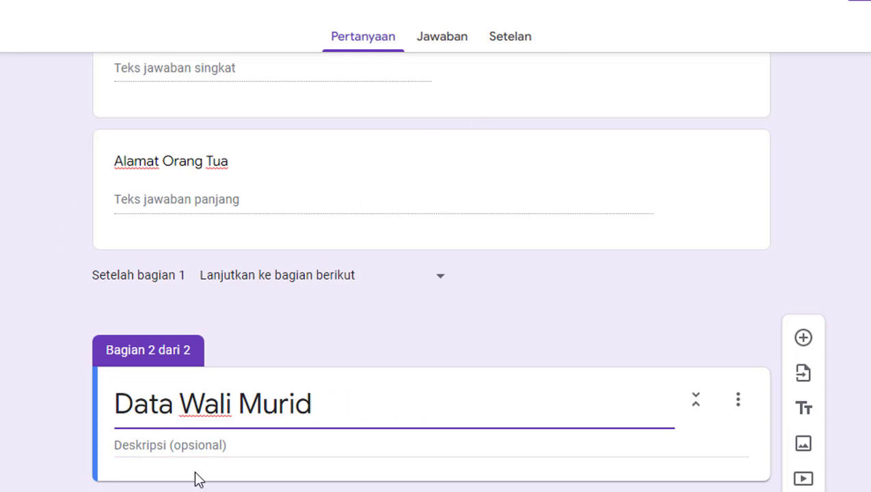
Step: Enter "Jawab jika ada" as the description of the "Data Wali Murid" section
{"action": "left_click", "coordinate": [162, 446]}
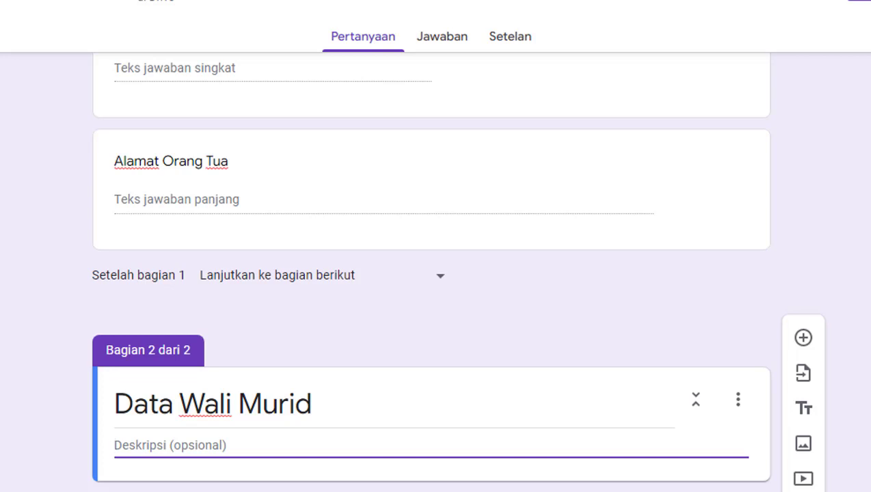
{"action": "type", "text": "J"}
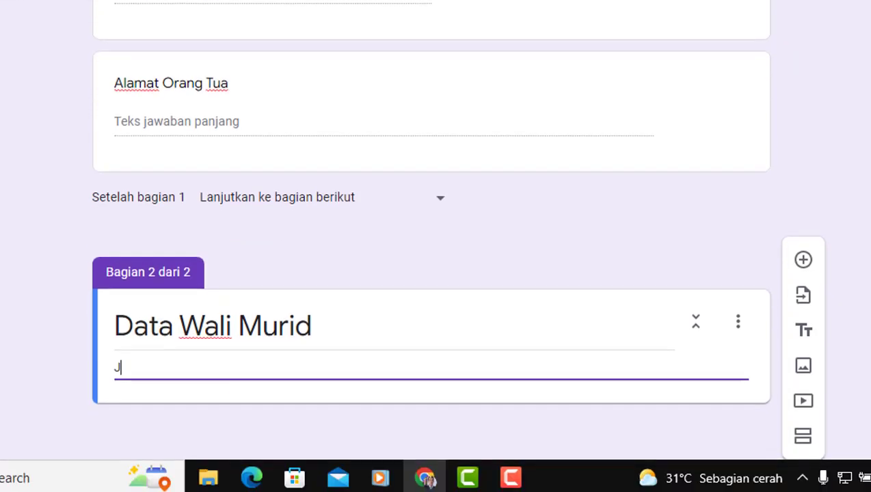
{"action": "type", "text": "awab"}
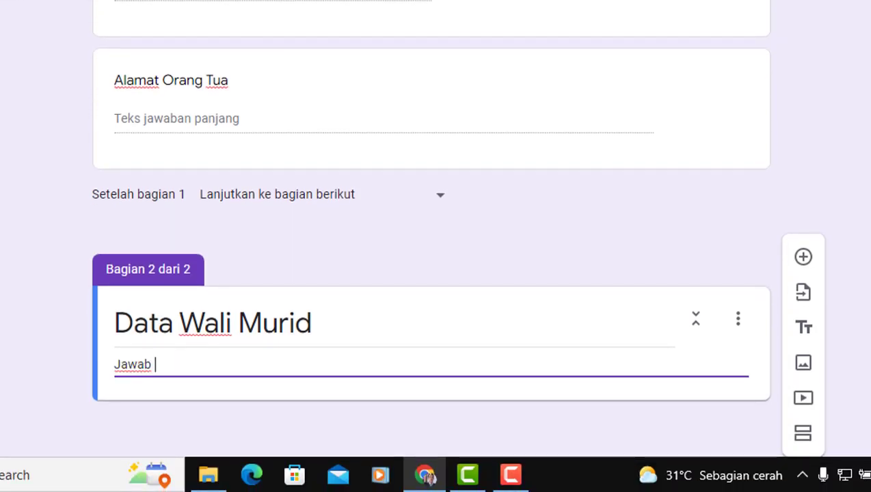
{"action": "type", "text": " jika ada"}
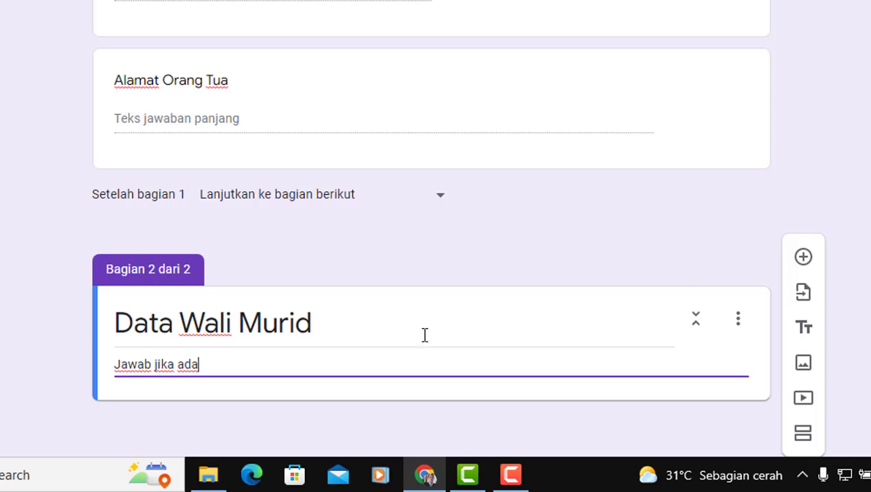
Step: Add two questions to the "Data Wali Murid" section, titled "Nama Wali Murid" and "Alamat"
{"action": "left_click", "coordinate": [806, 260]}
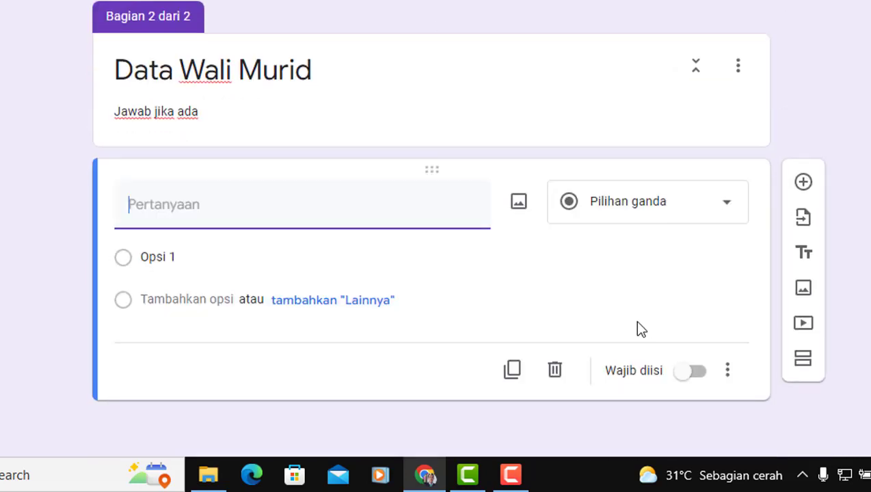
{"action": "type", "text": "Nama"}
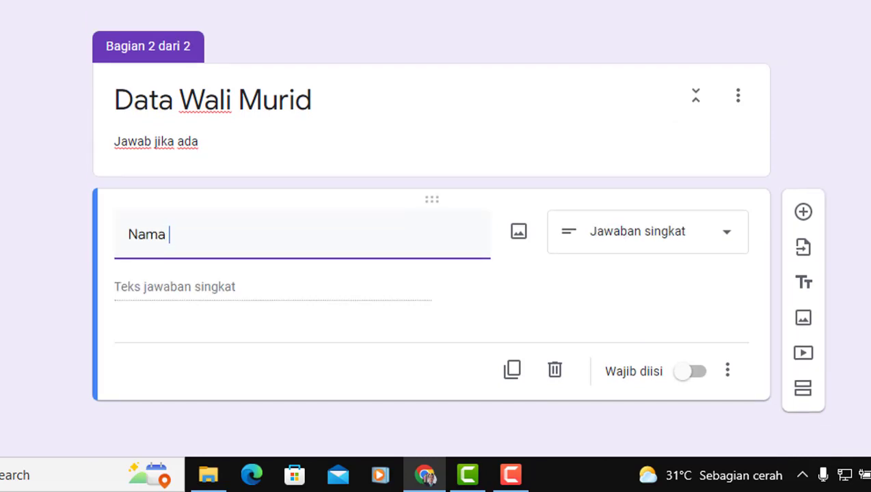
{"action": "type", "text": " Wali M"}
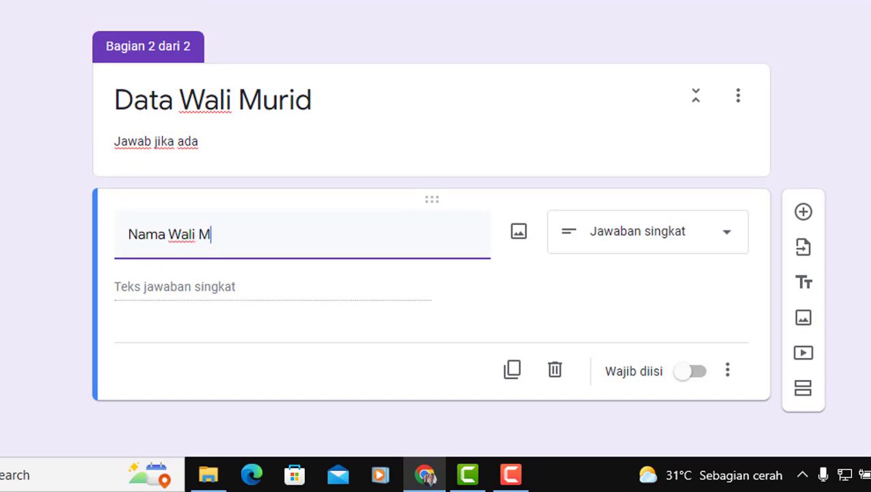
{"action": "type", "text": "urid"}
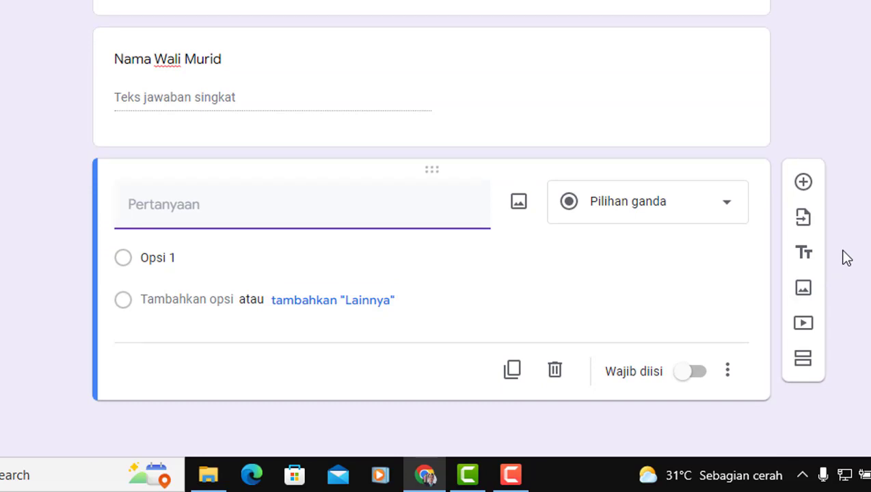
{"action": "type", "text": "Alamat"}
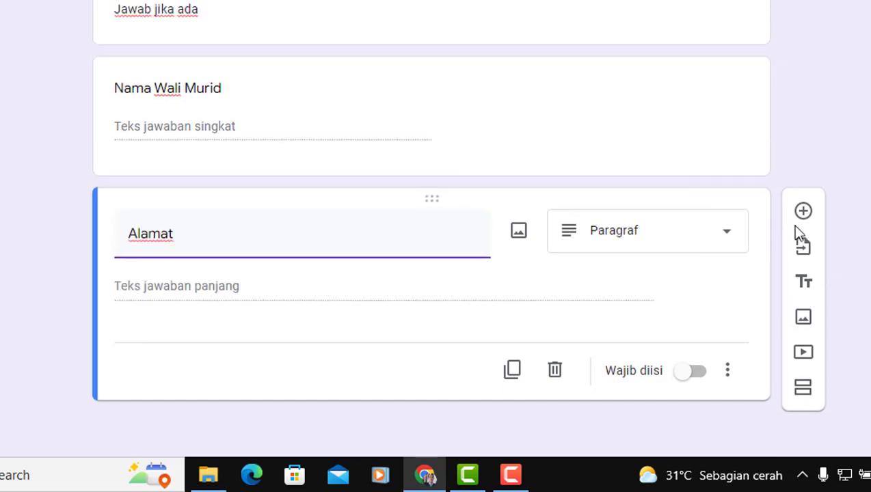
Step: Add a "Jawaban singkat" question titled "Penghasilan Per/Bulan" below the "Alamat" question
{"action": "left_click", "coordinate": [806, 213]}
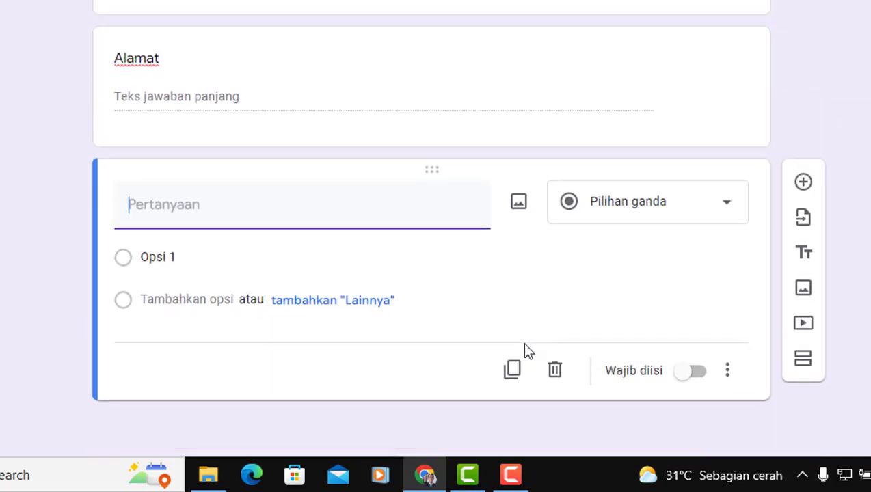
{"action": "type", "text": "Pe"}
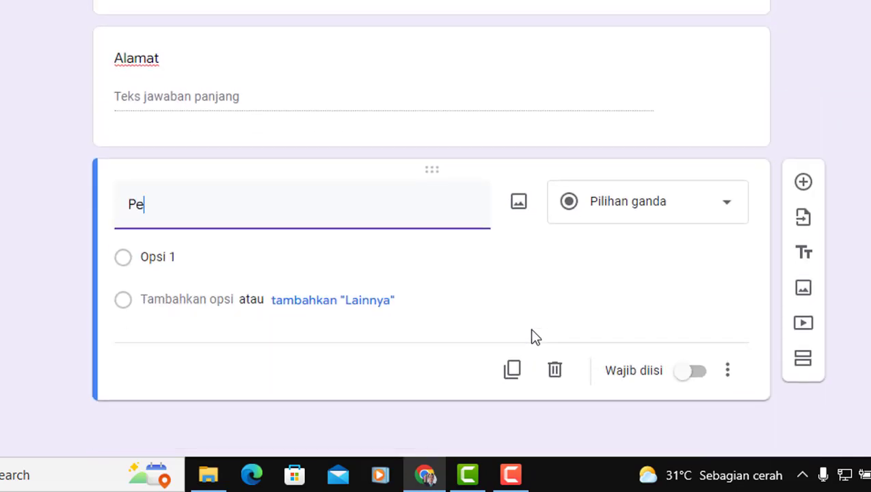
{"action": "type", "text": "nghasila"}
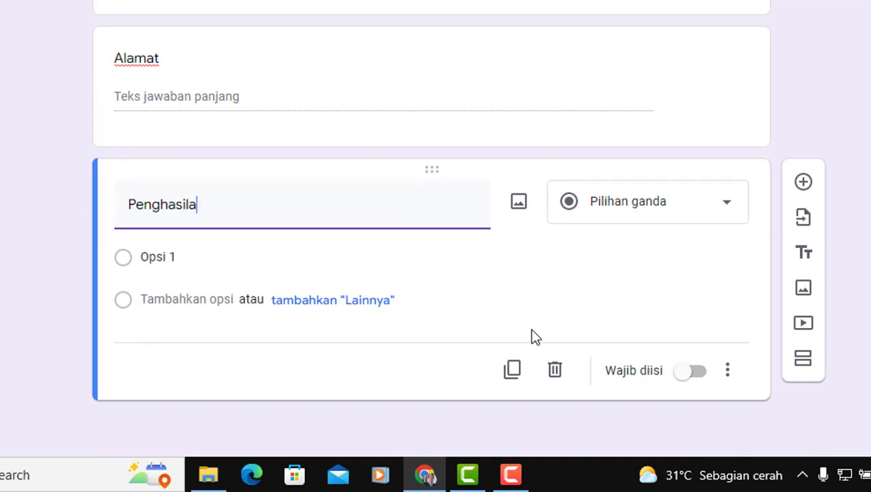
{"action": "type", "text": "n Per"}
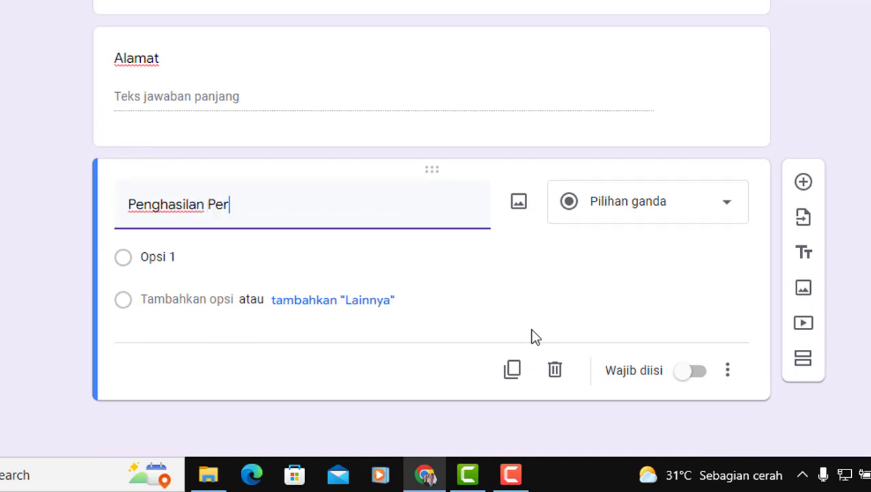
{"action": "type", "text": "/Bulan"}
{"action": "left_click", "coordinate": [723, 207]}
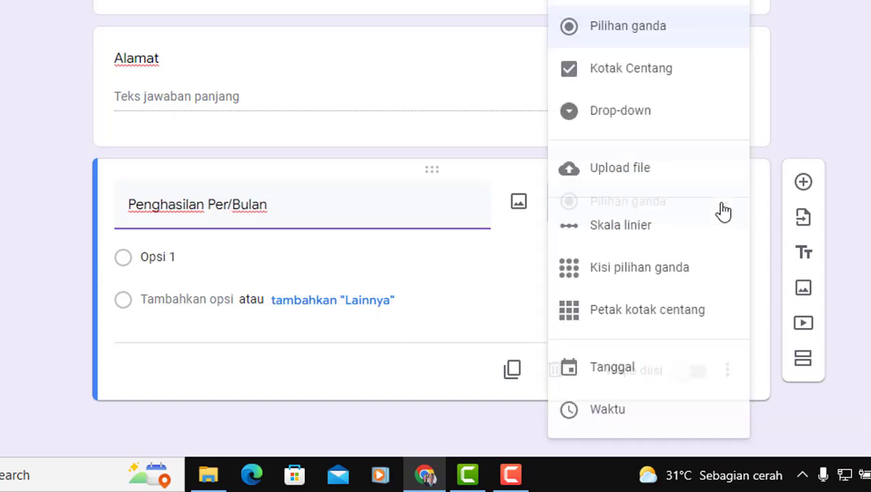
{"action": "left_click", "coordinate": [626, 7]}
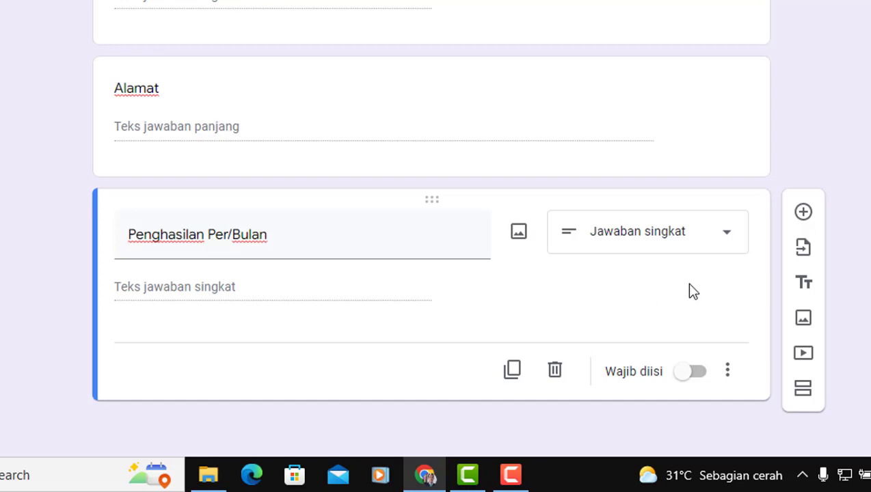
Step: Add an "Upload file" question titled "Lampirkan KK" below "Penghasilan Per/Bulan", allowing respondents to upload files to Drive
{"action": "left_click", "coordinate": [804, 213]}
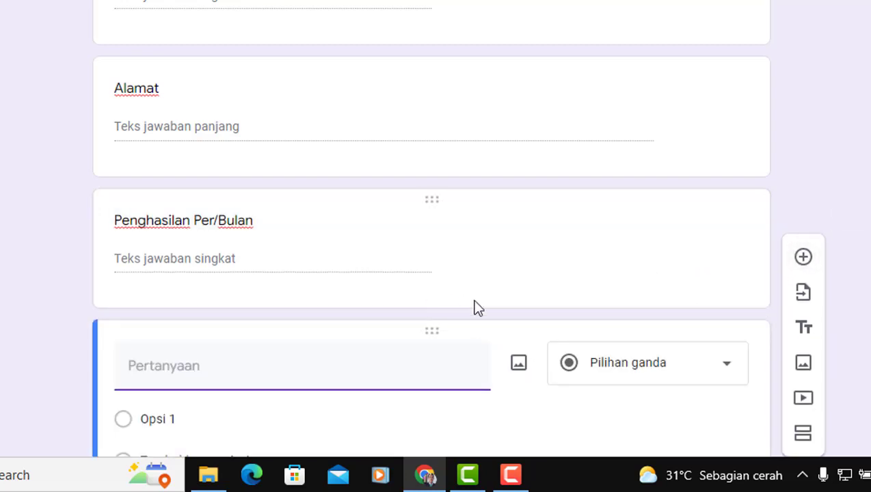
{"action": "left_click", "coordinate": [729, 205]}
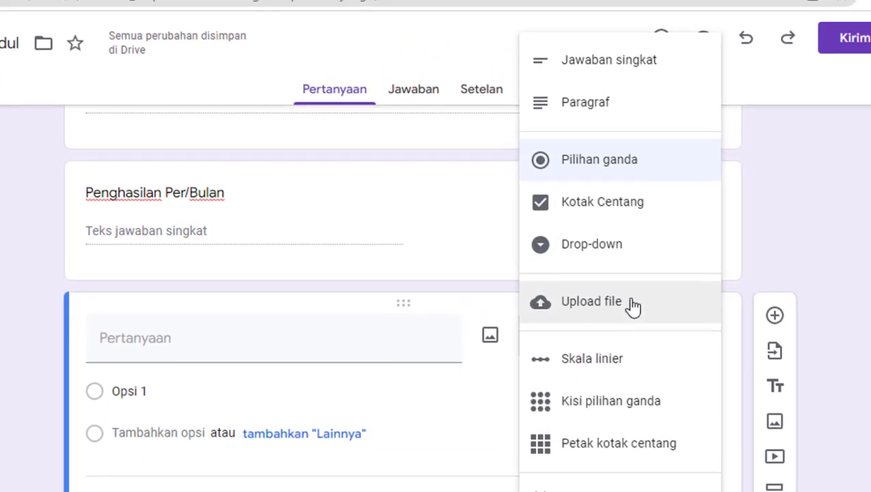
{"action": "left_click", "coordinate": [633, 307]}
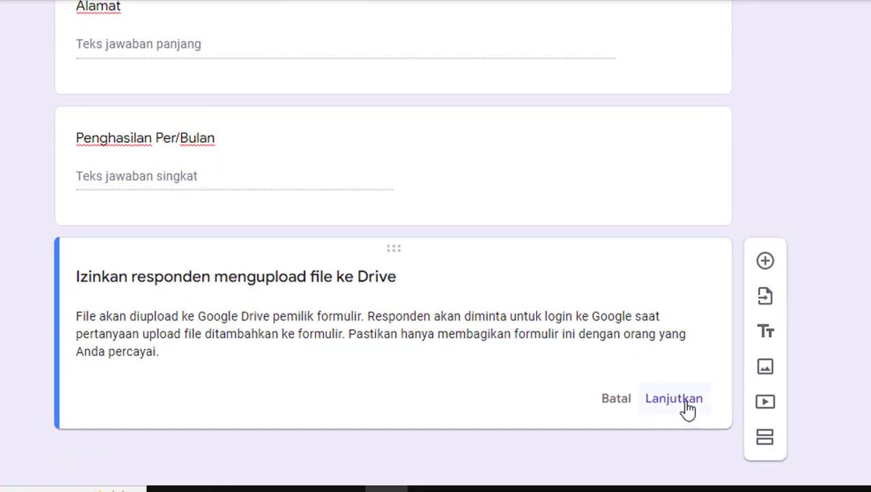
{"action": "left_click", "coordinate": [683, 404]}
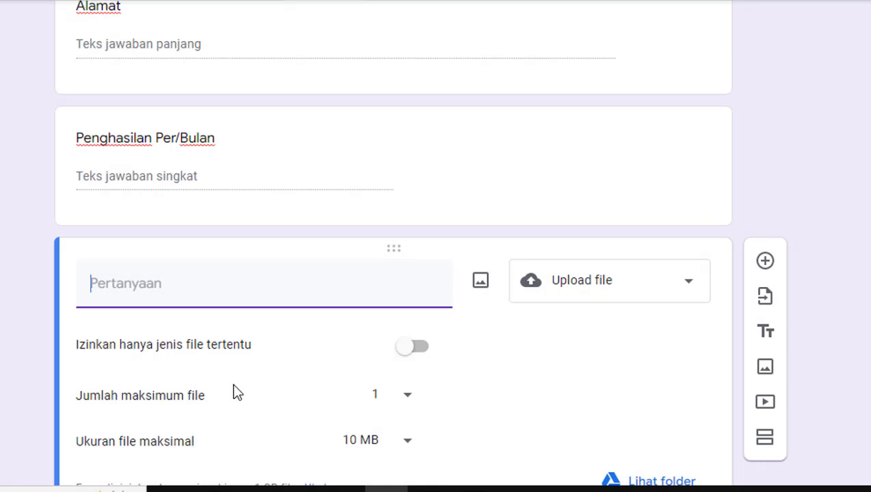
{"action": "scroll", "coordinate": [643, 388], "scroll_direction": "down", "scroll_amount": 2}
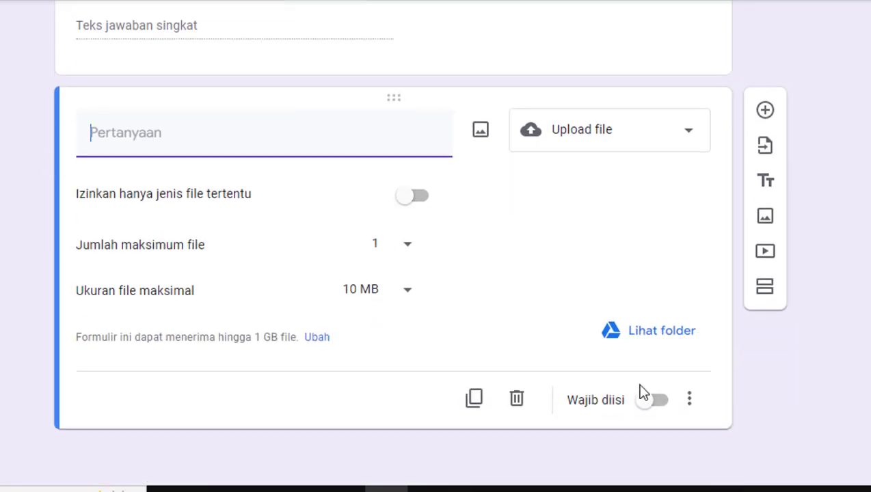
{"action": "scroll", "coordinate": [253, 236], "scroll_direction": "up", "scroll_amount": 1}
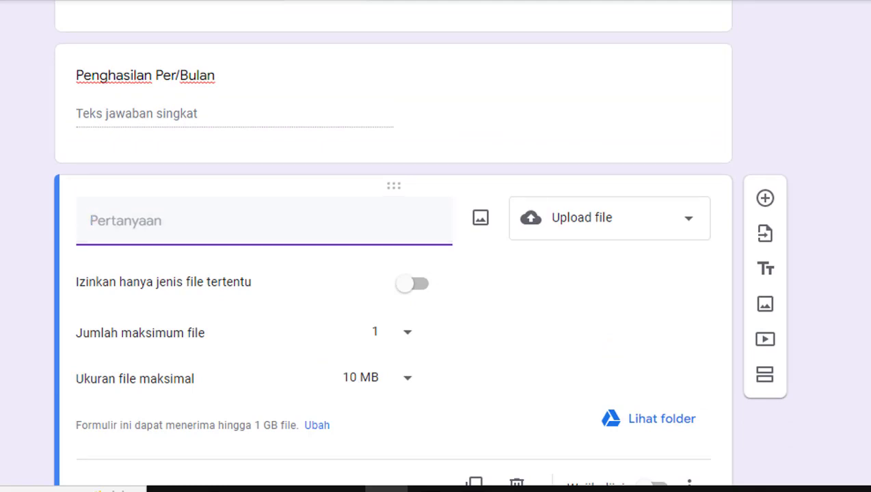
{"action": "type", "text": "L"}
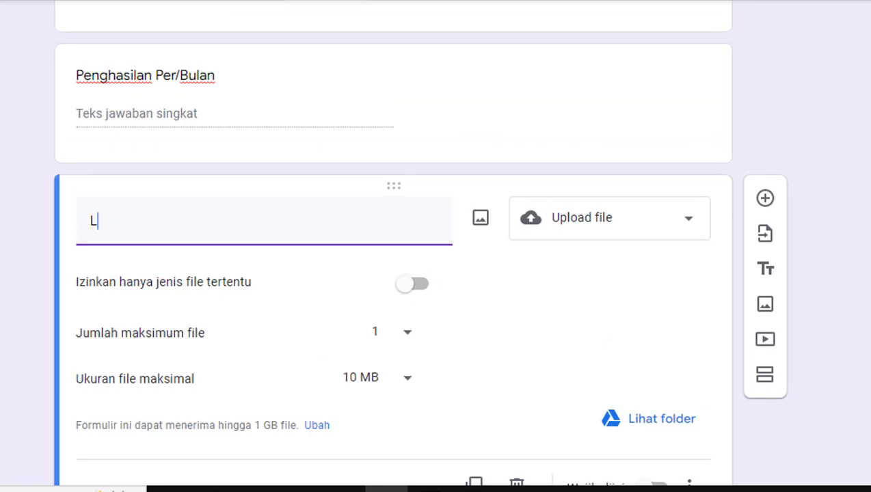
{"action": "type", "text": "ampirkan"}
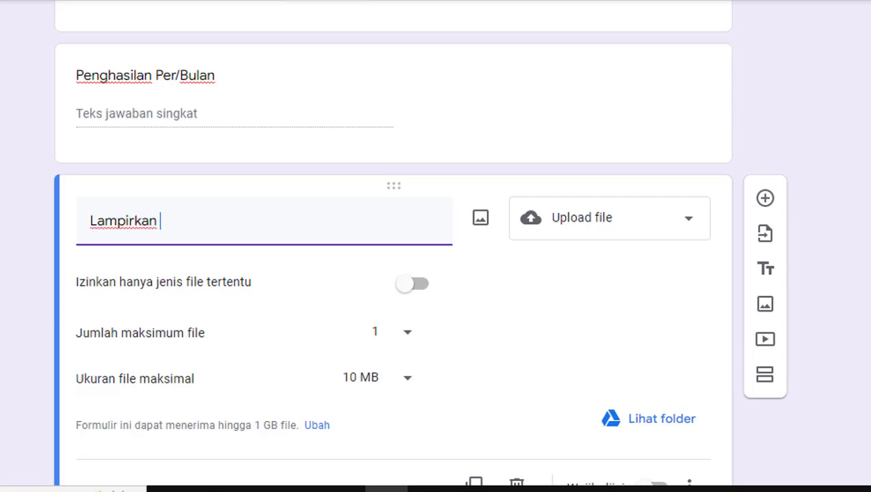
{"action": "type", "text": " KK"}
Step: Restrict the "Lampirkan KK" uploads to the two "Gambar" file types and make the question required
{"action": "left_click", "coordinate": [414, 284]}
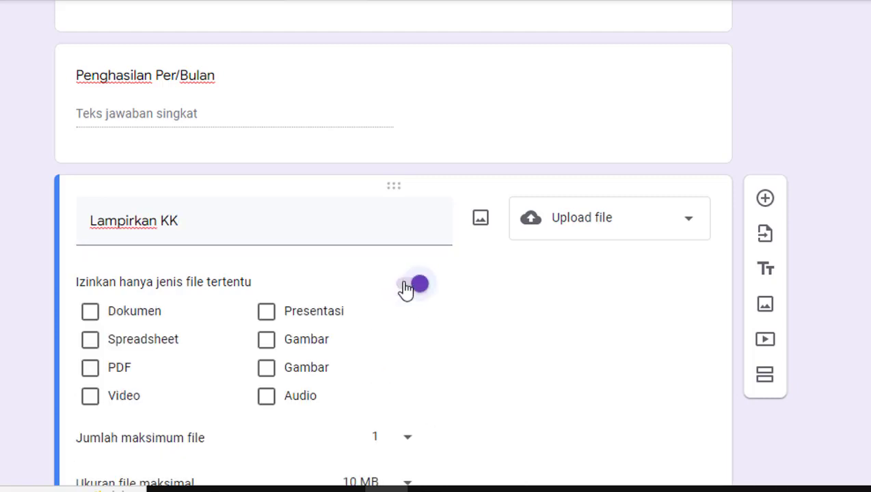
{"action": "left_click", "coordinate": [691, 220]}
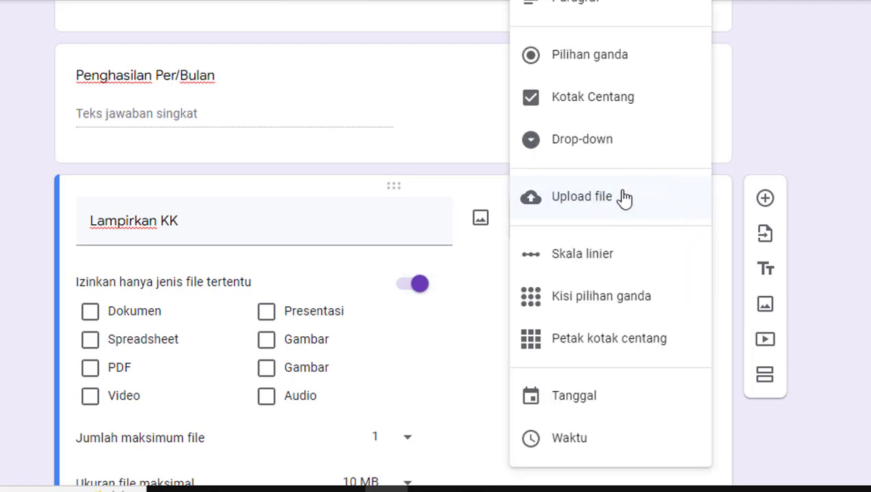
{"action": "left_click", "coordinate": [624, 197]}
{"action": "scroll", "coordinate": [430, 325], "scroll_direction": "down", "scroll_amount": 1}
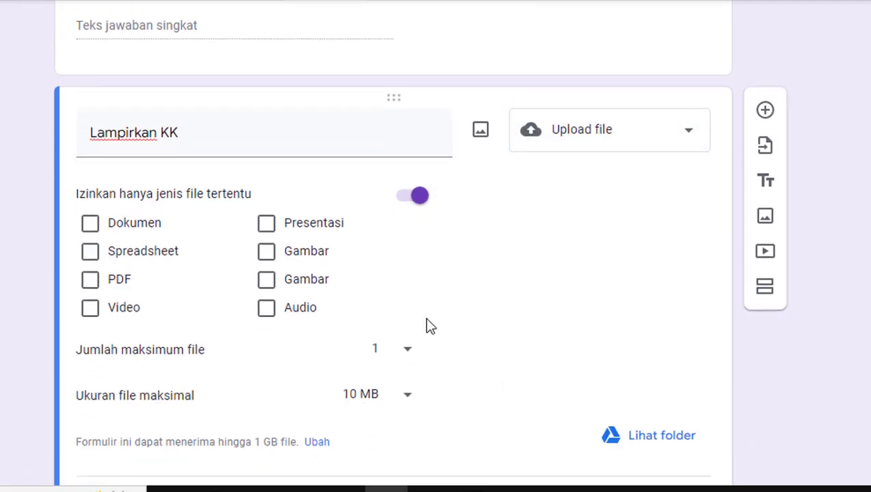
{"action": "left_click", "coordinate": [270, 255]}
{"action": "left_click", "coordinate": [268, 283]}
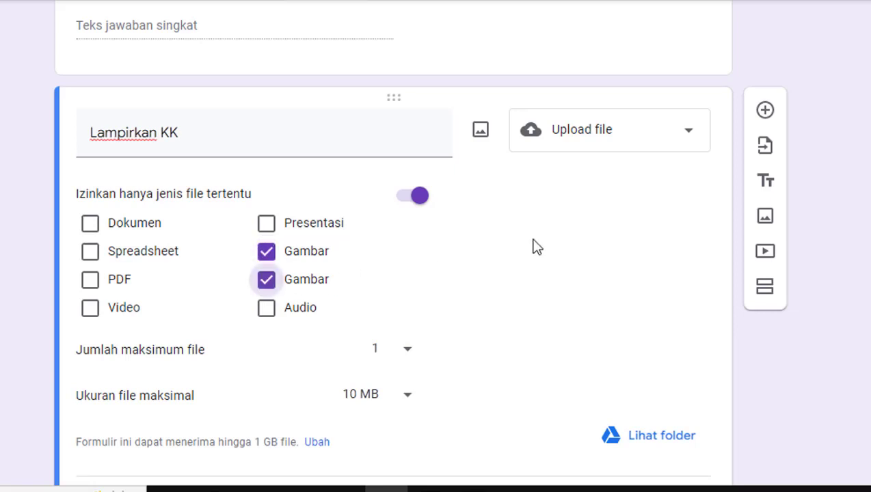
{"action": "scroll", "coordinate": [637, 347], "scroll_direction": "down", "scroll_amount": 1}
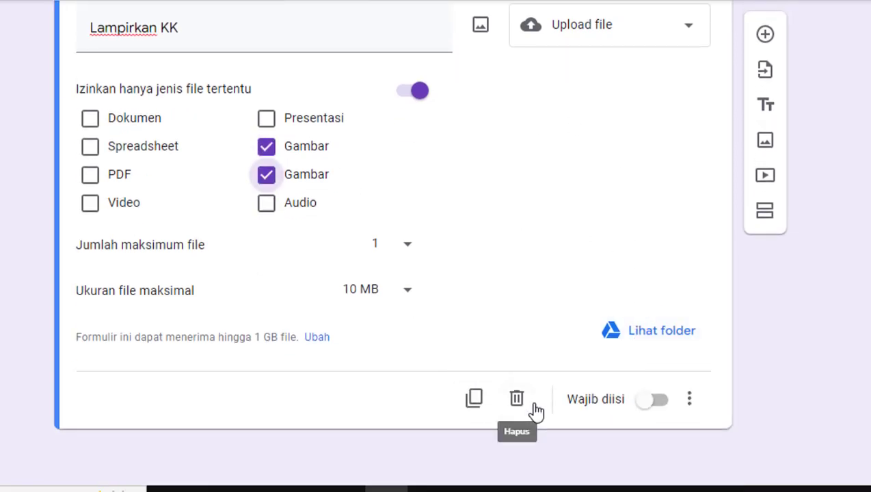
{"action": "left_click", "coordinate": [652, 407]}
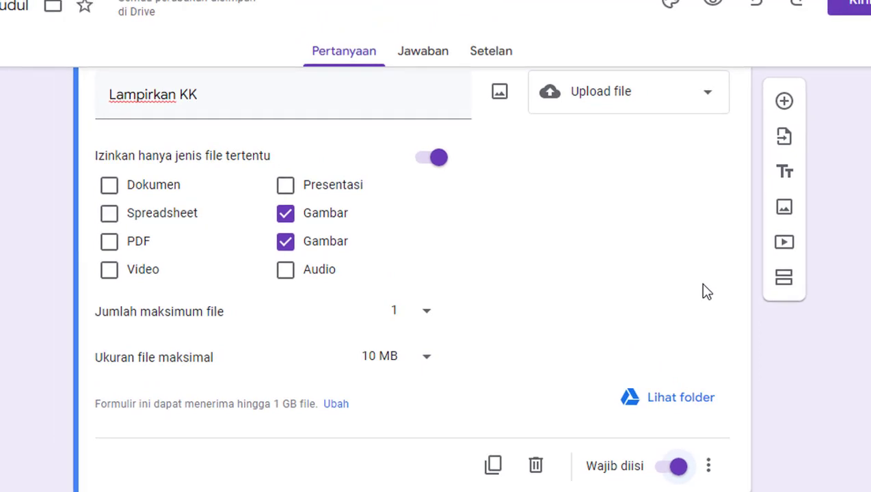
Step: Switch to File Explorer and check the dimensions and file size of the kop_suratok image in the ajar folder
{"action": "scroll", "coordinate": [707, 290], "scroll_direction": "up", "scroll_amount": 20}
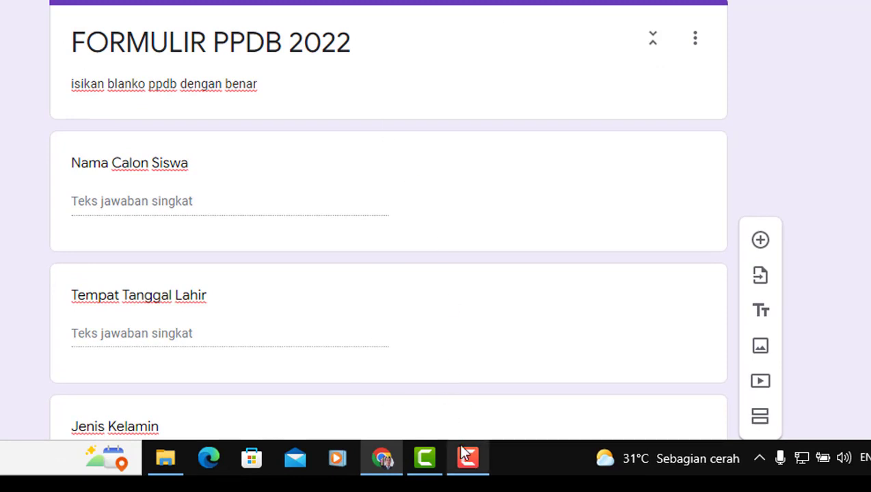
{"action": "left_click", "coordinate": [167, 469]}
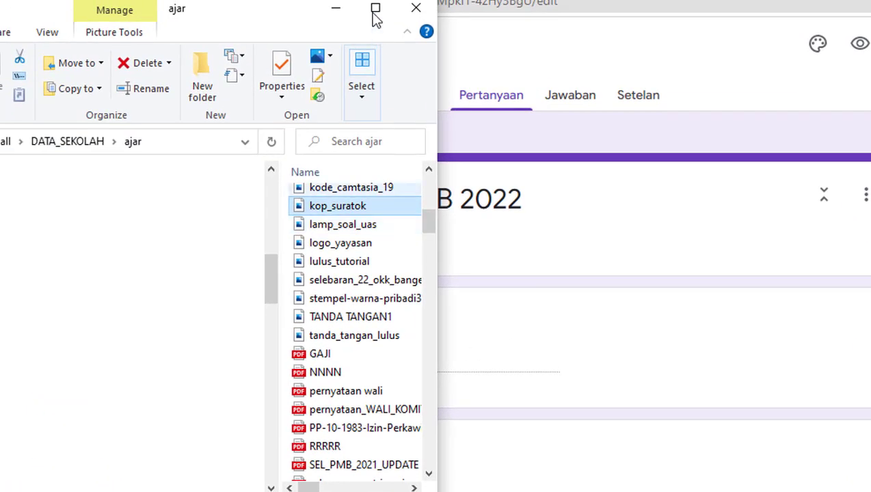
{"action": "left_click", "coordinate": [377, 11]}
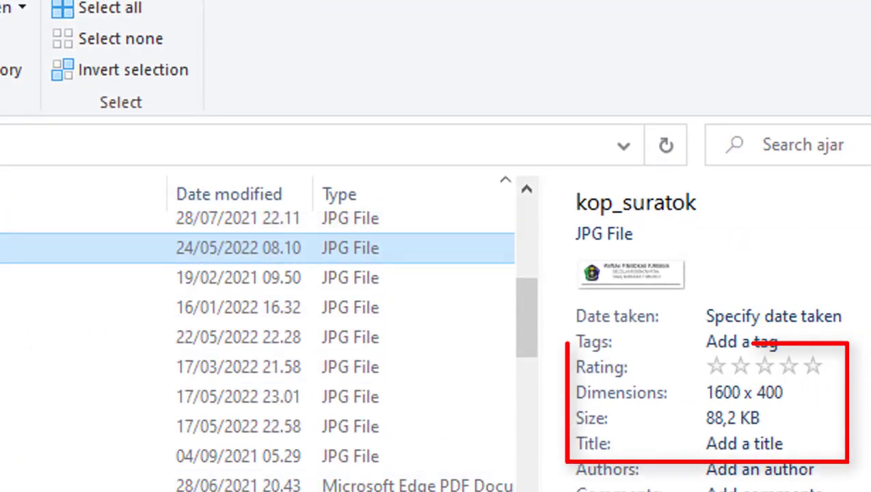
{"action": "scroll", "coordinate": [260, 335], "scroll_direction": "right", "scroll_amount": 5}
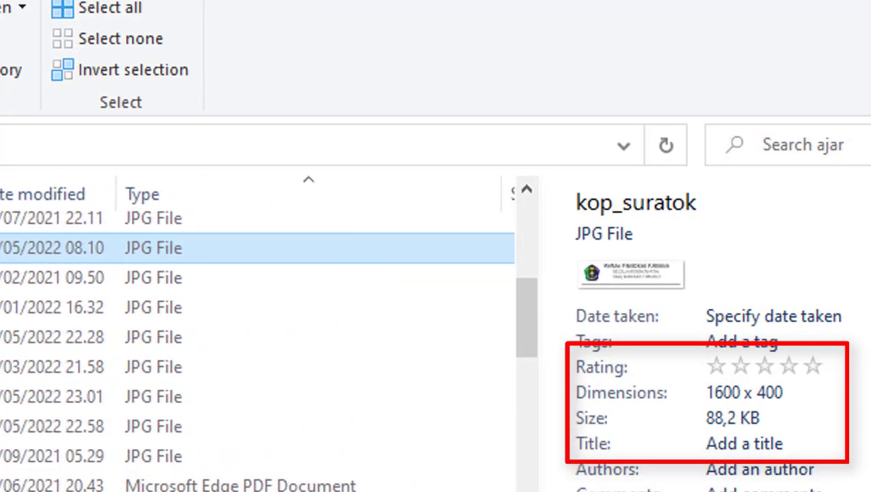
{"action": "scroll", "coordinate": [256, 335], "scroll_direction": "left", "scroll_amount": 5}
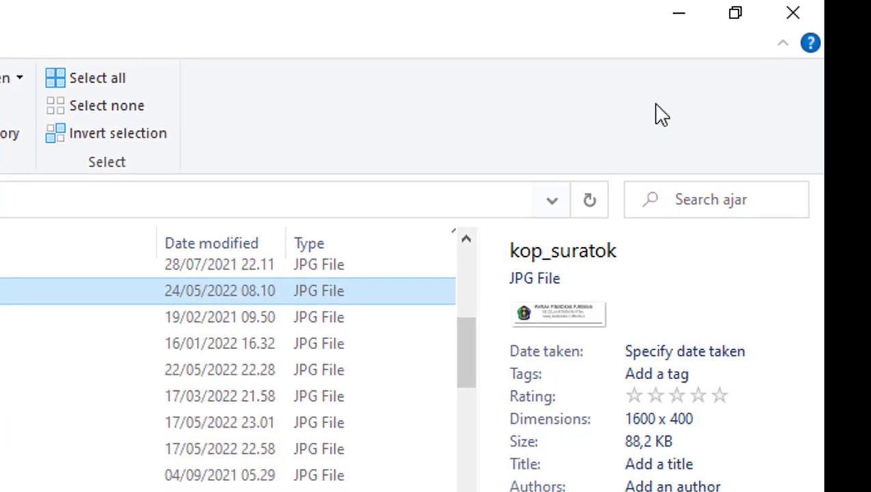
{"action": "left_click", "coordinate": [681, 15]}
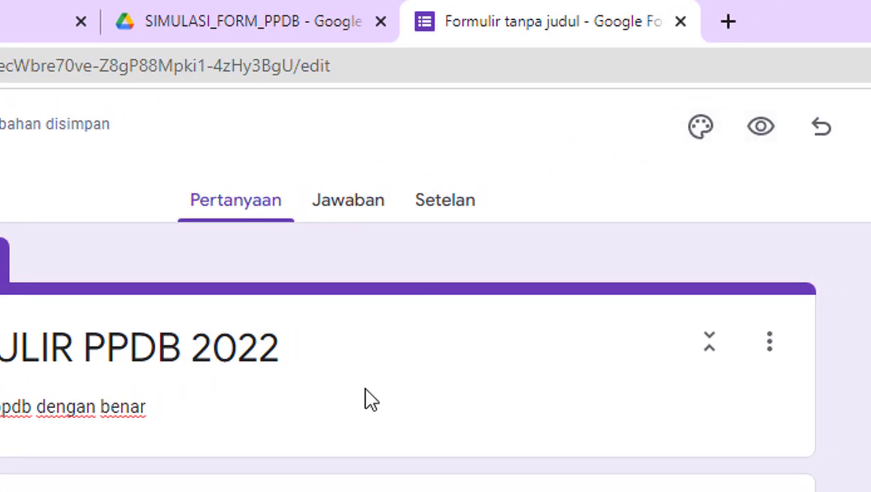
Step: Upload the kop_suratok image from the ajar folder in File Explorer as the form's header image in the theme options
{"action": "left_click", "coordinate": [406, 369]}
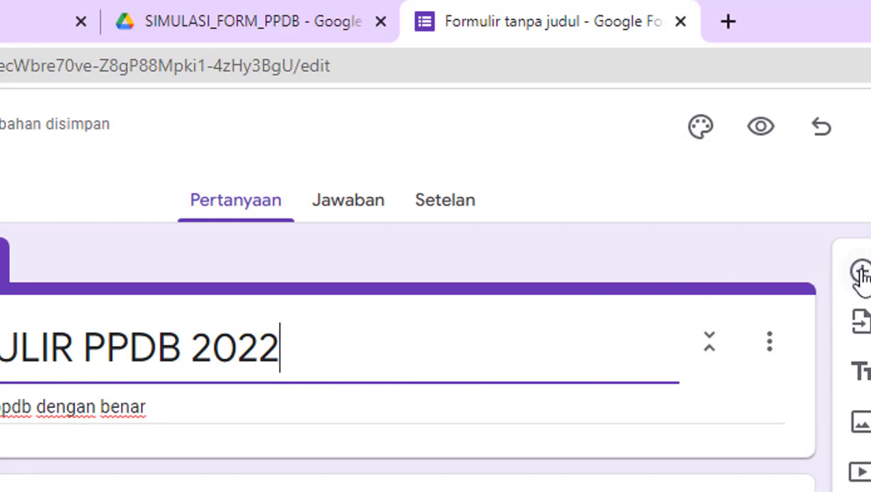
{"action": "left_click", "coordinate": [709, 134]}
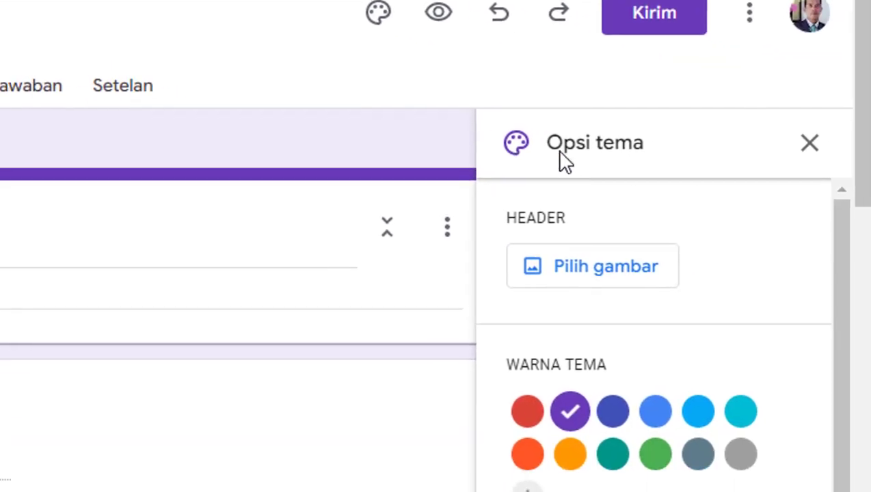
{"action": "left_click", "coordinate": [623, 278]}
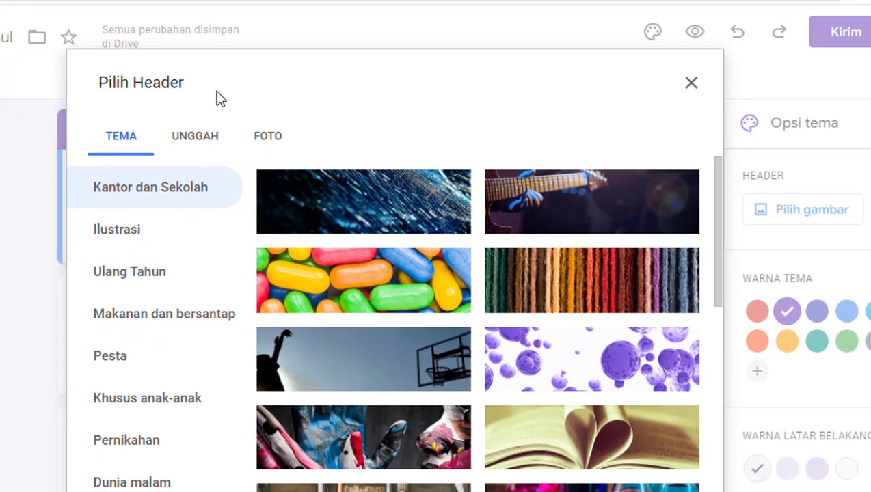
{"action": "left_click", "coordinate": [209, 141]}
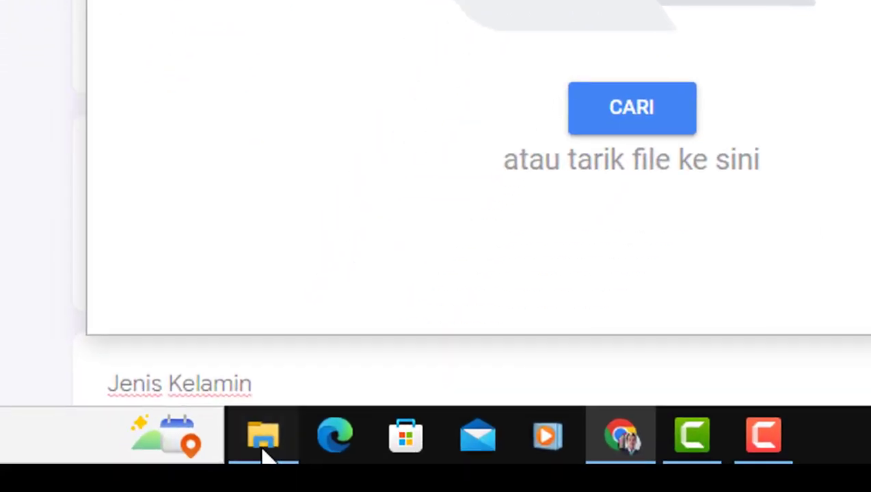
{"action": "left_click", "coordinate": [266, 453]}
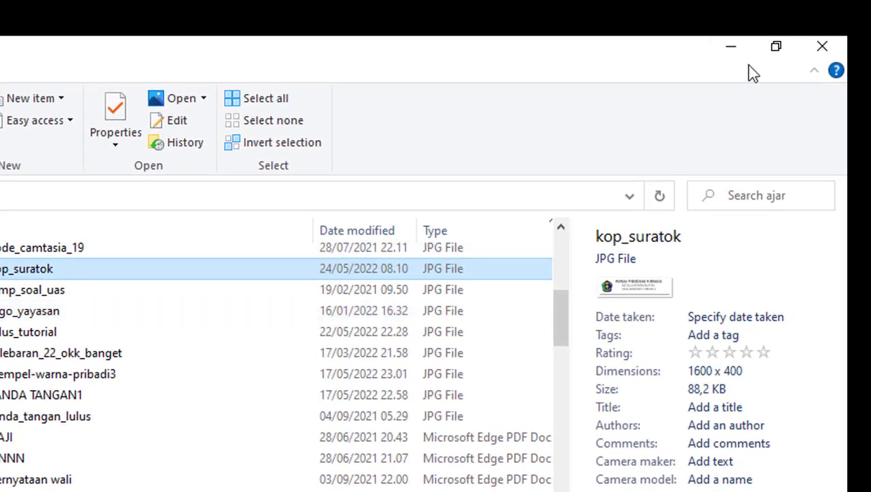
{"action": "left_click", "coordinate": [780, 57]}
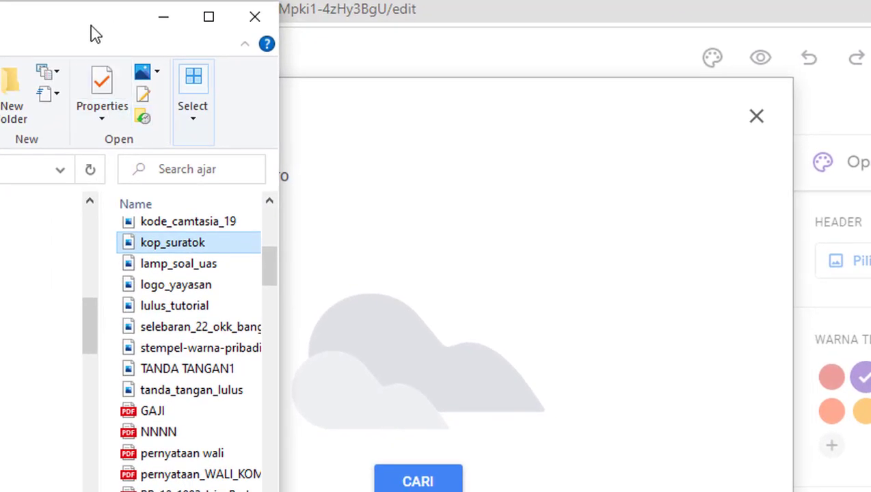
{"action": "left_click_drag", "start_coordinate": [90, 25], "coordinate": [0, 52]}
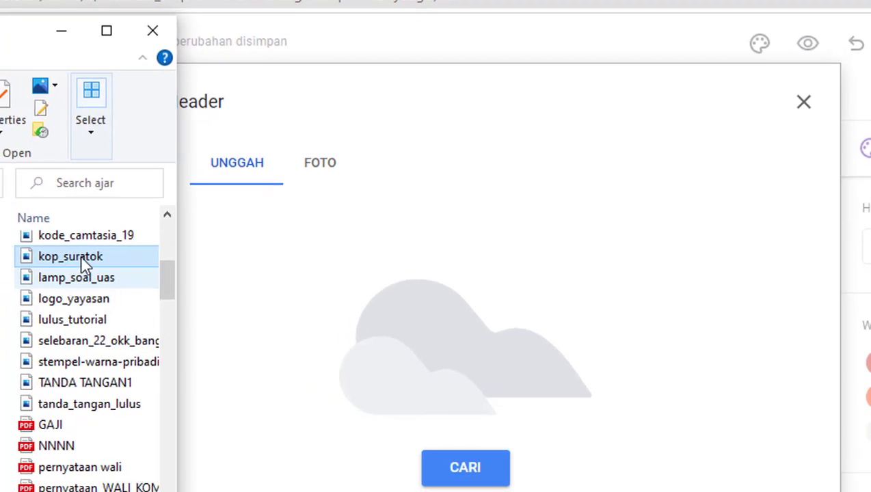
{"action": "left_click_drag", "start_coordinate": [277, 301], "coordinate": [554, 406]}
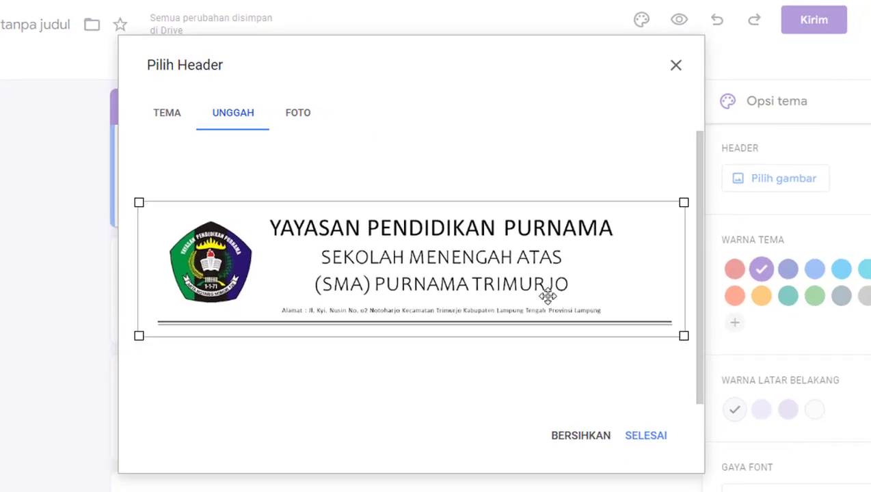
{"action": "left_click", "coordinate": [643, 437]}
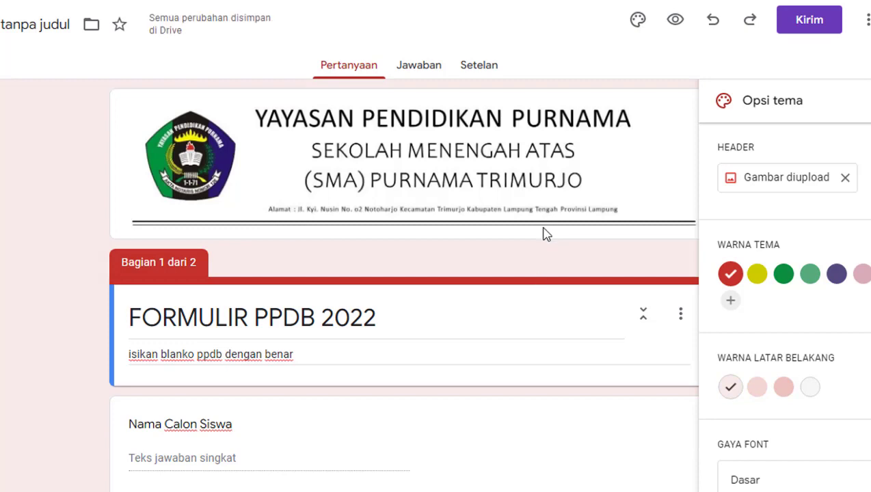
Step: Close the theme options and review the whole form, from the letterhead header to the "Lampirkan KK" question
{"action": "scroll", "coordinate": [544, 233], "scroll_direction": "down", "scroll_amount": 6}
{"action": "scroll", "coordinate": [547, 241], "scroll_direction": "down", "scroll_amount": 5}
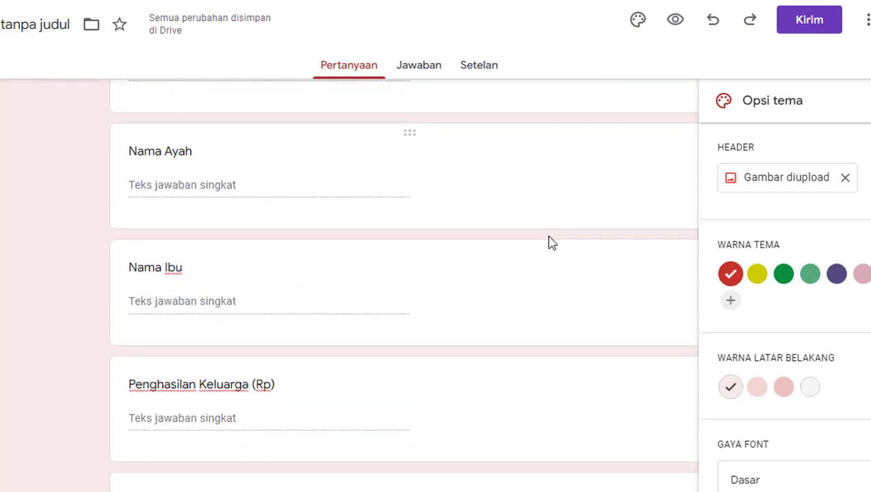
{"action": "left_click", "coordinate": [484, 274]}
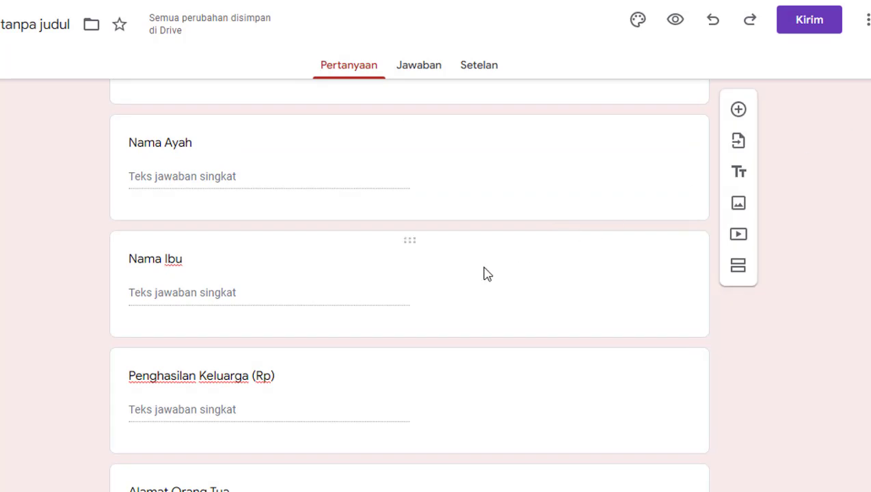
{"action": "scroll", "coordinate": [483, 277], "scroll_direction": "down", "scroll_amount": 8}
{"action": "scroll", "coordinate": [478, 288], "scroll_direction": "down", "scroll_amount": 3}
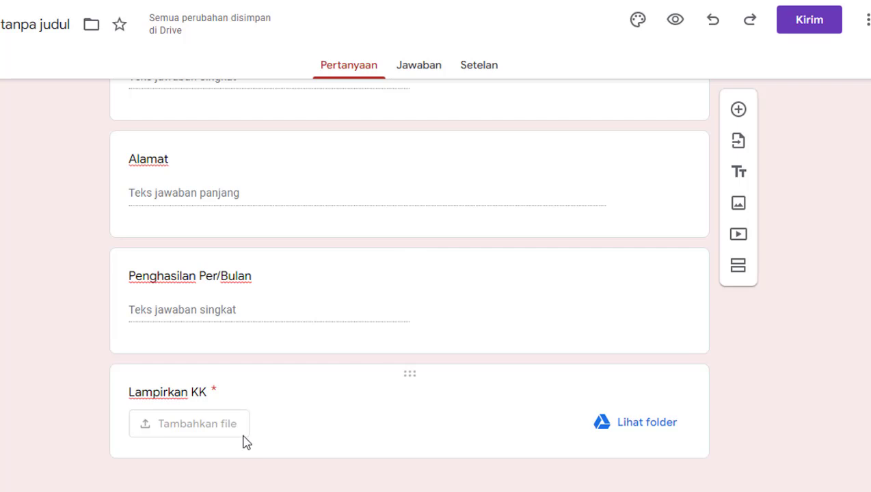
{"action": "scroll", "coordinate": [537, 328], "scroll_direction": "up", "scroll_amount": 7}
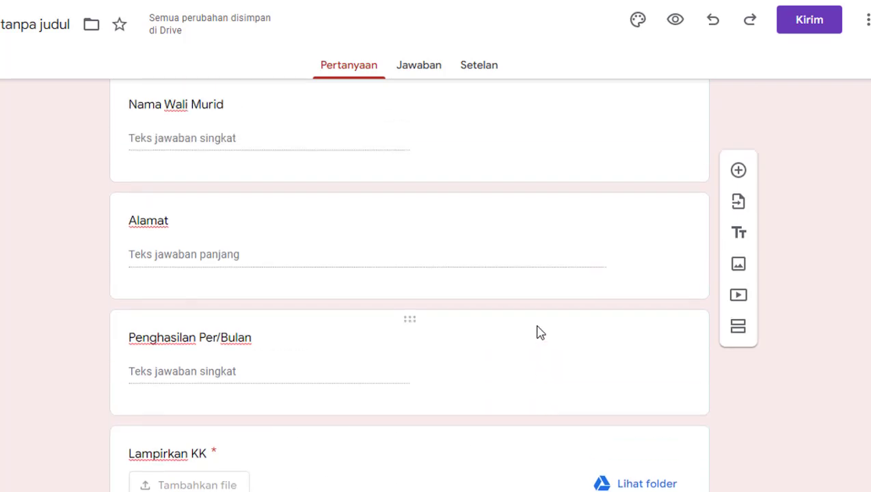
{"action": "scroll", "coordinate": [537, 320], "scroll_direction": "up", "scroll_amount": 10}
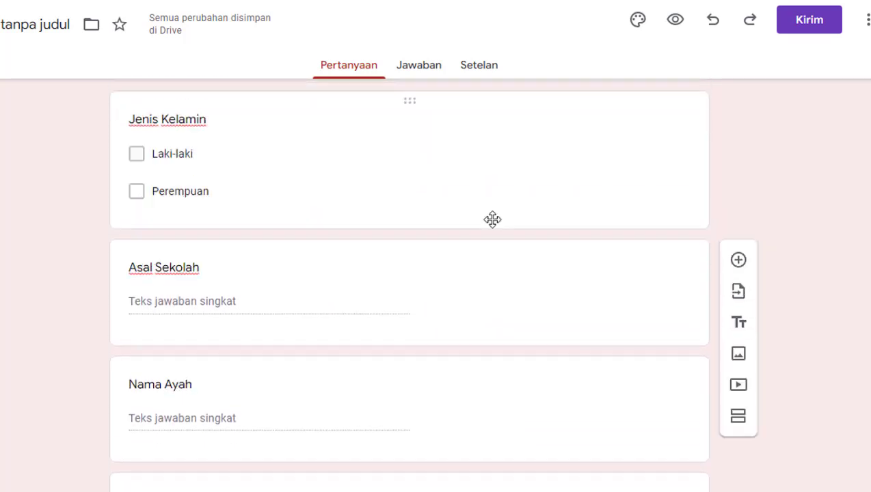
{"action": "scroll", "coordinate": [485, 219], "scroll_direction": "up", "scroll_amount": 2}
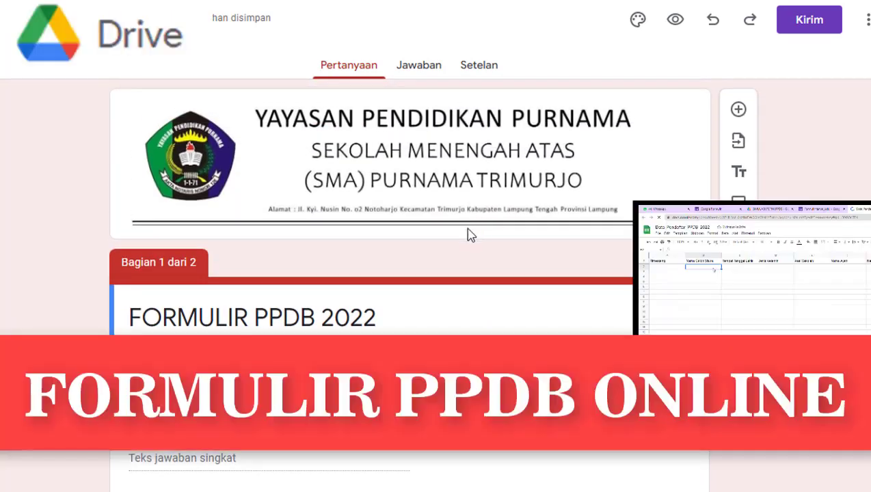
Step: Generate the form's sharing link with a shortened URL and copy it
{"action": "left_click", "coordinate": [811, 22]}
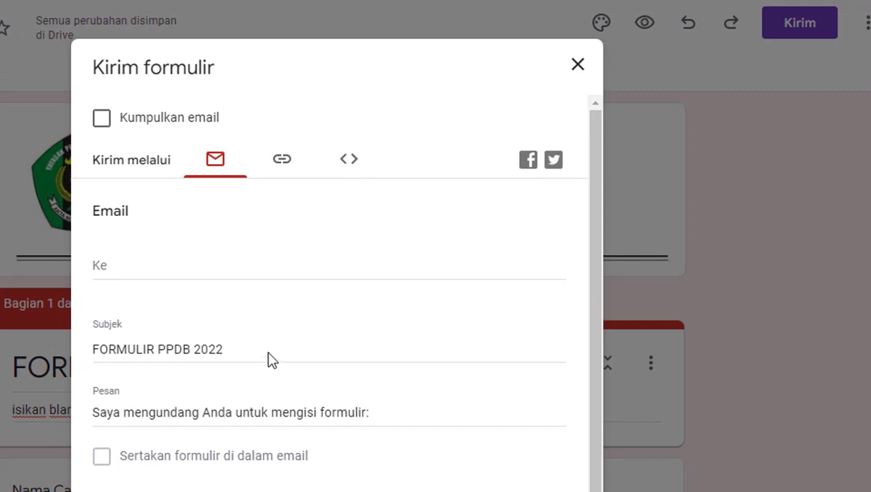
{"action": "left_click", "coordinate": [288, 163]}
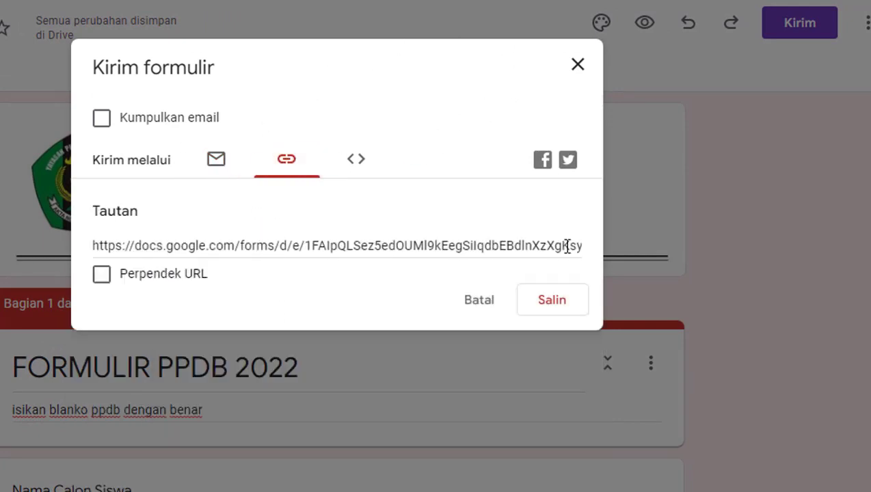
{"action": "left_click", "coordinate": [101, 274]}
{"action": "key", "text": "ctrl+c"}
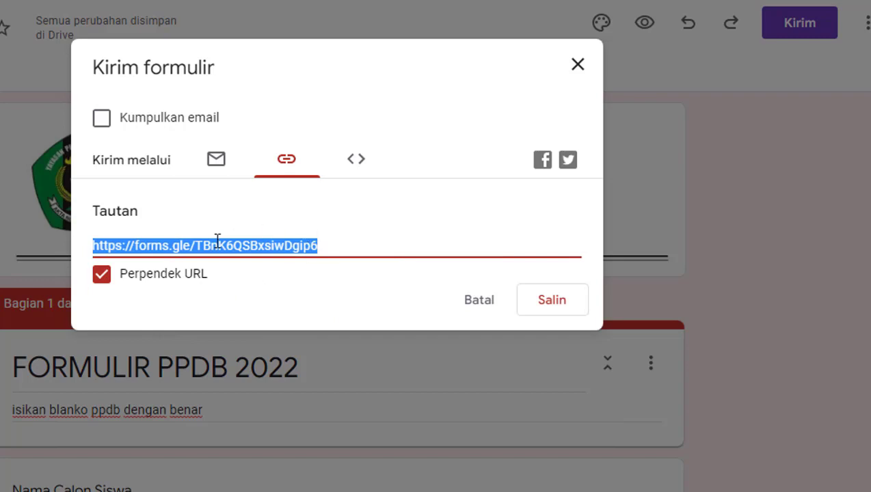
{"action": "left_click", "coordinate": [554, 302]}
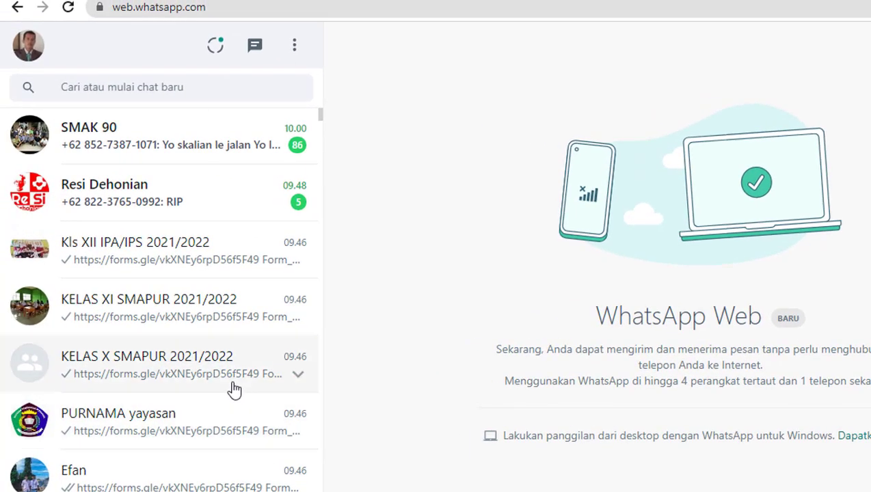
Step: Switch to WhatsApp Web and send the copied form link followed by "Form_PPDB_2022" to the KELAS X SMAPUR 2021/2022 group
{"action": "left_click", "coordinate": [230, 365]}
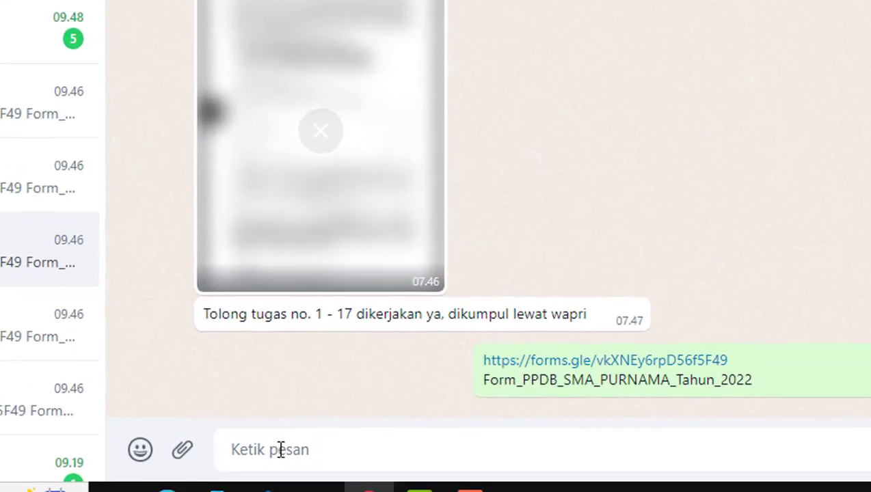
{"action": "right_click", "coordinate": [280, 450]}
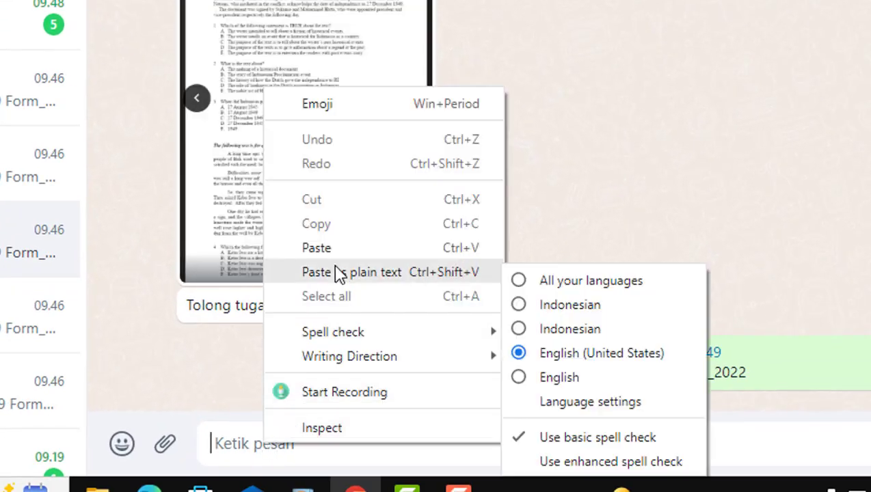
{"action": "left_click", "coordinate": [337, 250]}
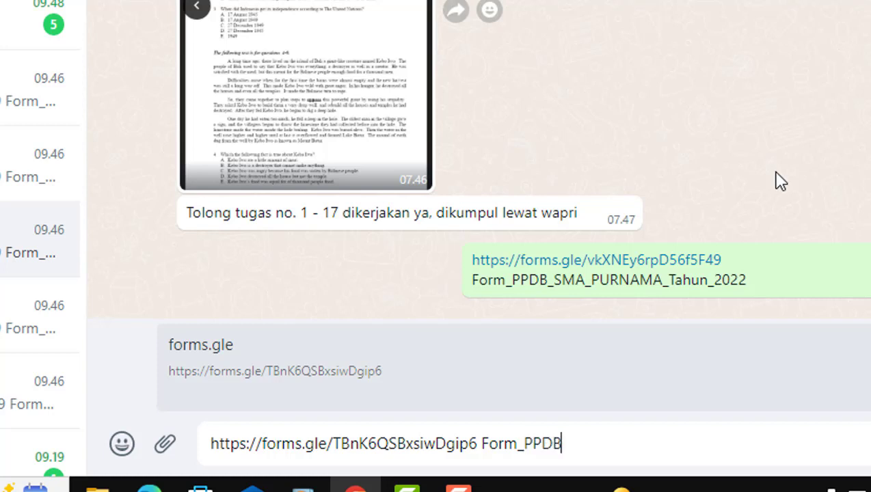
{"action": "type", "text": "_2022"}
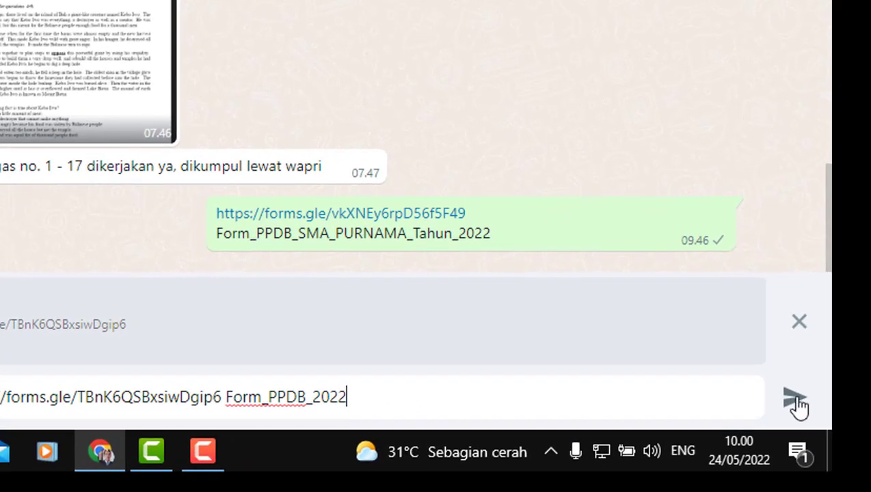
{"action": "left_click", "coordinate": [796, 402]}
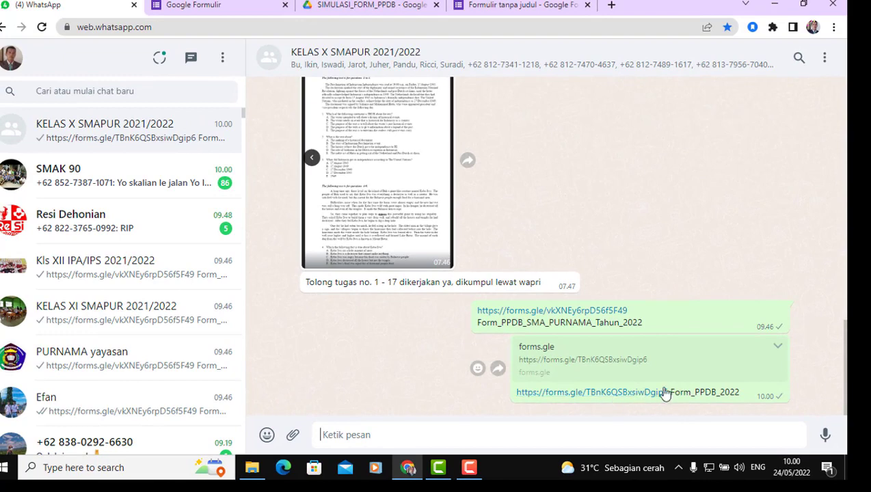
Step: Return to the form in Google Forms, close the sharing dialog and open the form's responses
{"action": "left_click", "coordinate": [511, 8]}
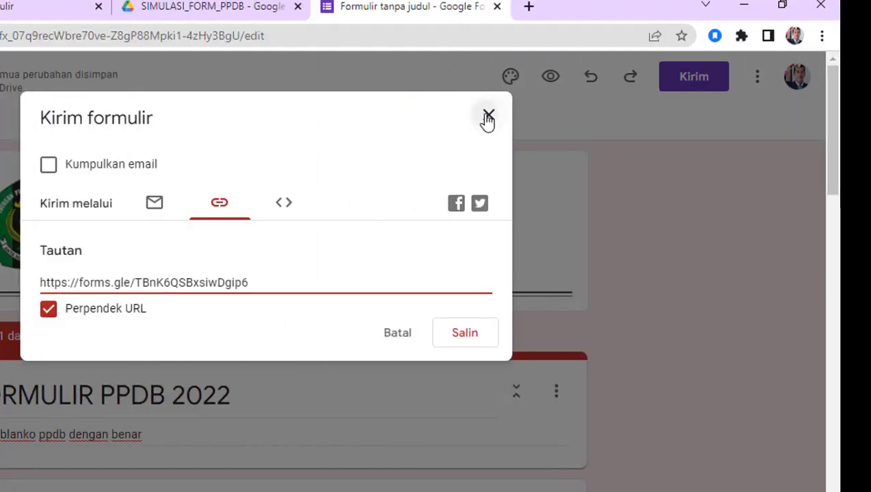
{"action": "left_click", "coordinate": [488, 117]}
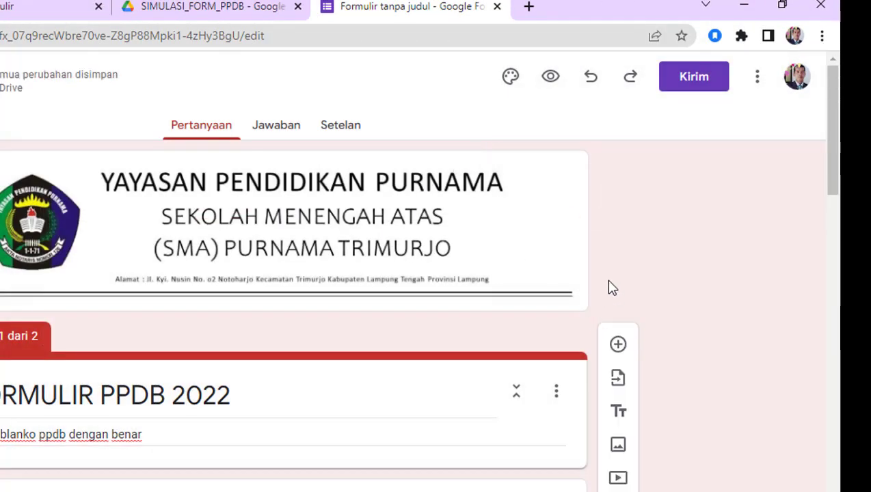
{"action": "scroll", "coordinate": [607, 288], "scroll_direction": "down", "scroll_amount": 7}
{"action": "scroll", "coordinate": [527, 342], "scroll_direction": "down", "scroll_amount": 15}
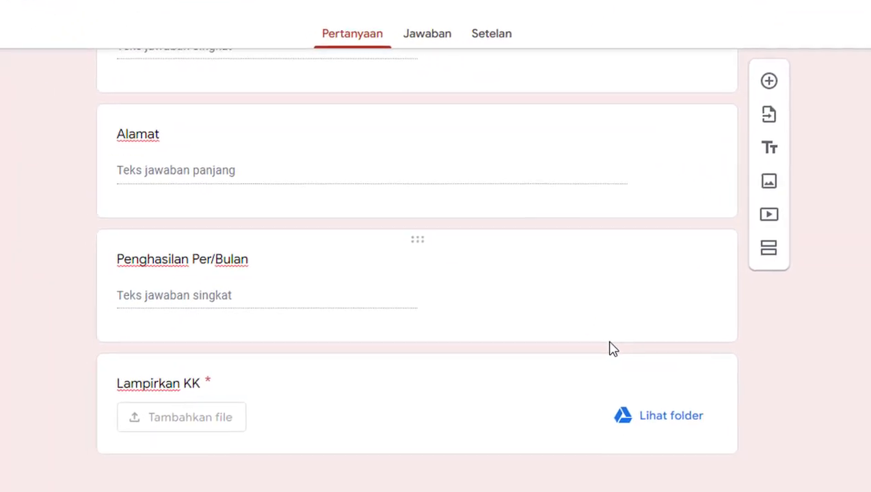
{"action": "scroll", "coordinate": [614, 342], "scroll_direction": "up", "scroll_amount": 8}
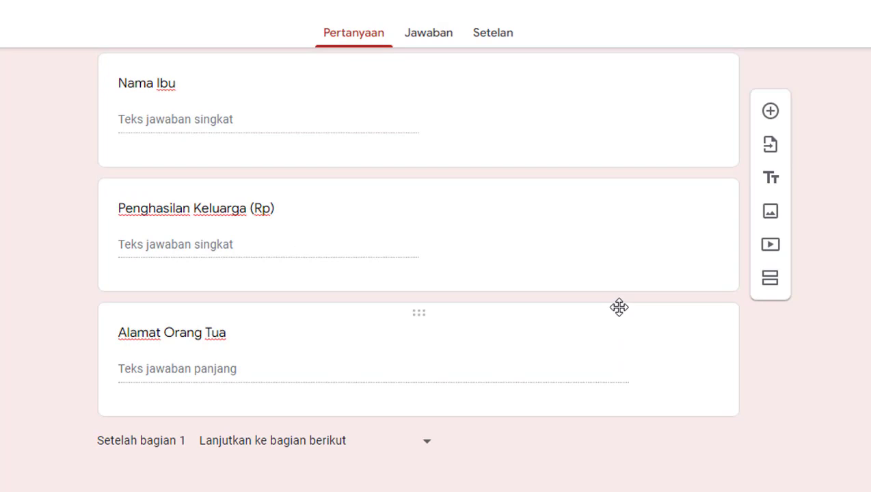
{"action": "scroll", "coordinate": [620, 305], "scroll_direction": "up", "scroll_amount": 10}
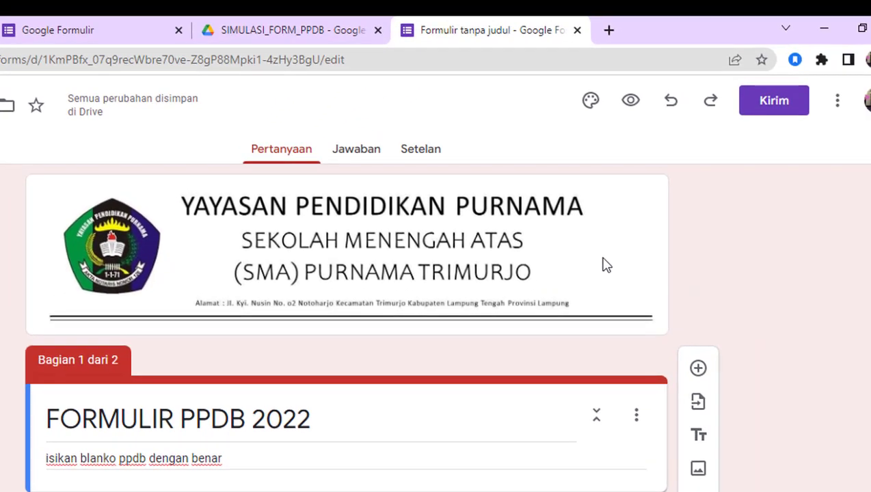
{"action": "left_click", "coordinate": [361, 159]}
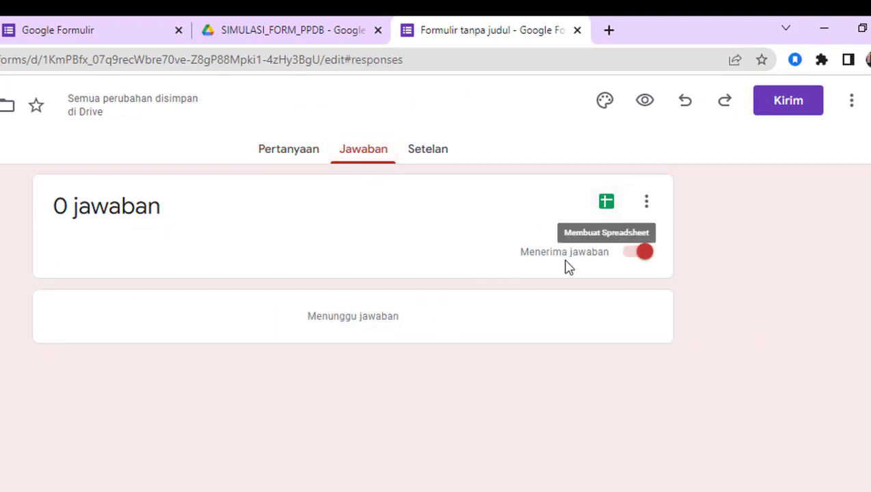
Step: Turn off accepting responses for the form and turn it back on
{"action": "left_click", "coordinate": [645, 255]}
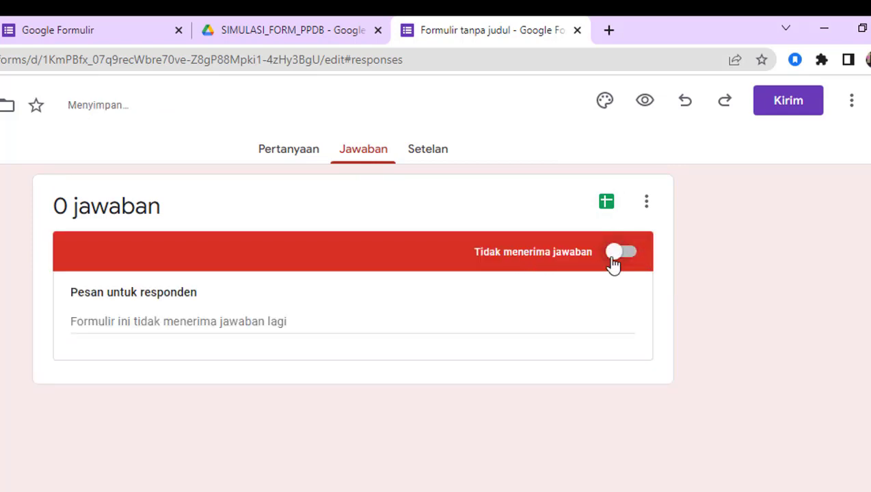
{"action": "left_click", "coordinate": [619, 255]}
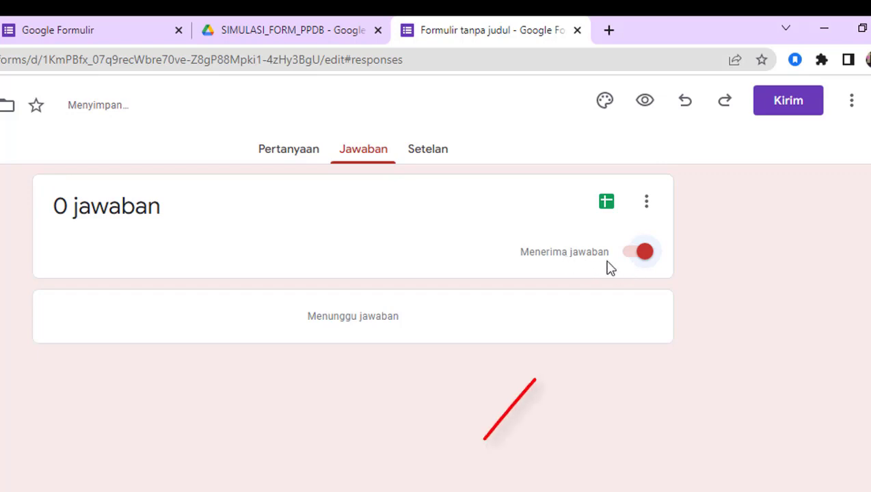
Step: Create a new response spreadsheet for the form, named "Data_Pendaftar_PPDB_2022"
{"action": "left_click", "coordinate": [604, 202]}
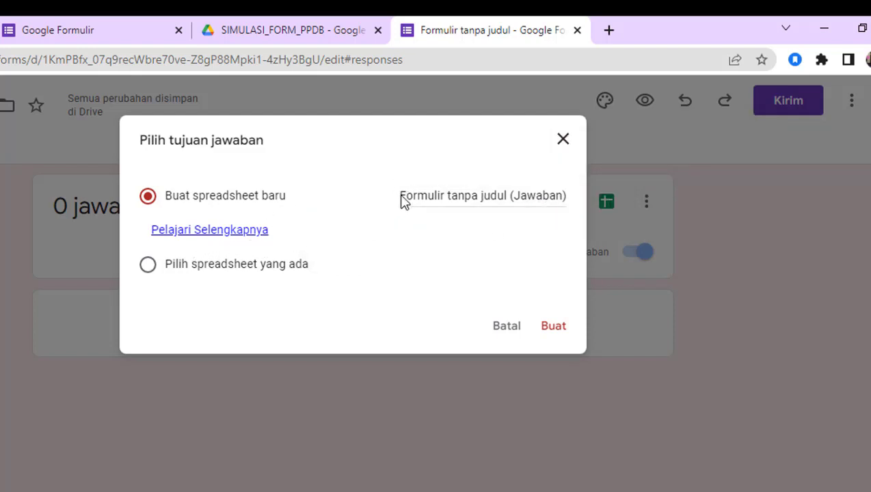
{"action": "left_click_drag", "start_coordinate": [401, 199], "coordinate": [627, 204]}
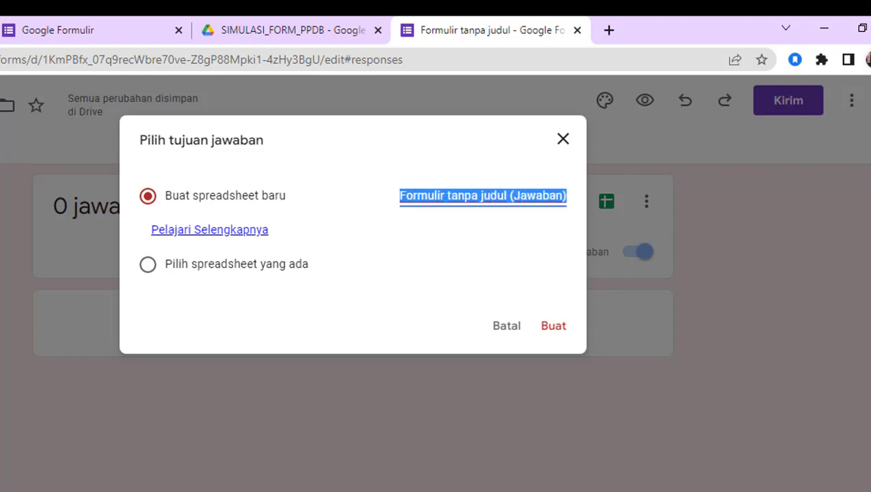
{"action": "type", "text": "Formulir"}
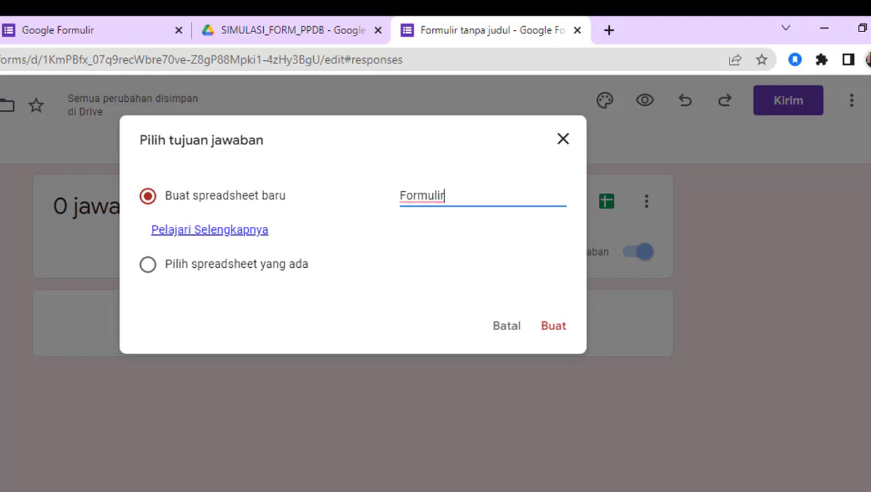
{"action": "key", "text": "BackSpace"}
{"action": "key", "text": "BackSpace"}
{"action": "key", "text": "BackSpace"}
{"action": "key", "text": "BackSpace"}
{"action": "key", "text": "BackSpace"}
{"action": "key", "text": "BackSpace"}
{"action": "key", "text": "BackSpace"}
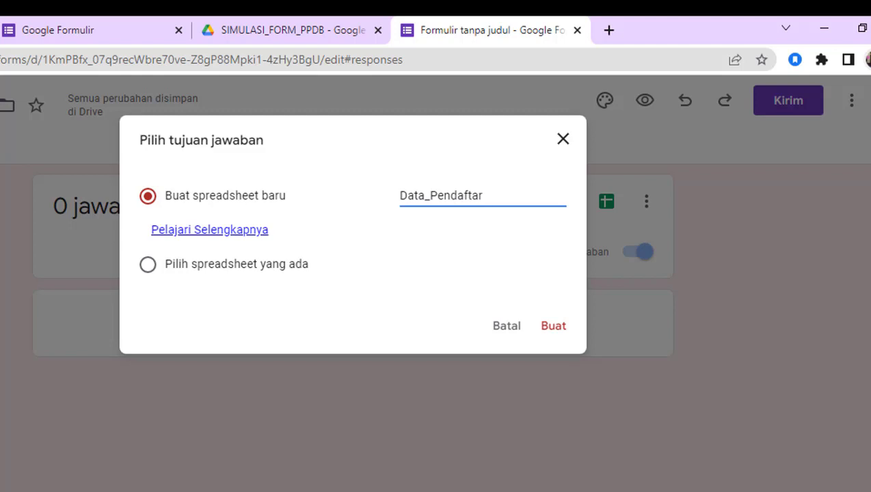
{"action": "type", "text": "_PPDB_2022"}
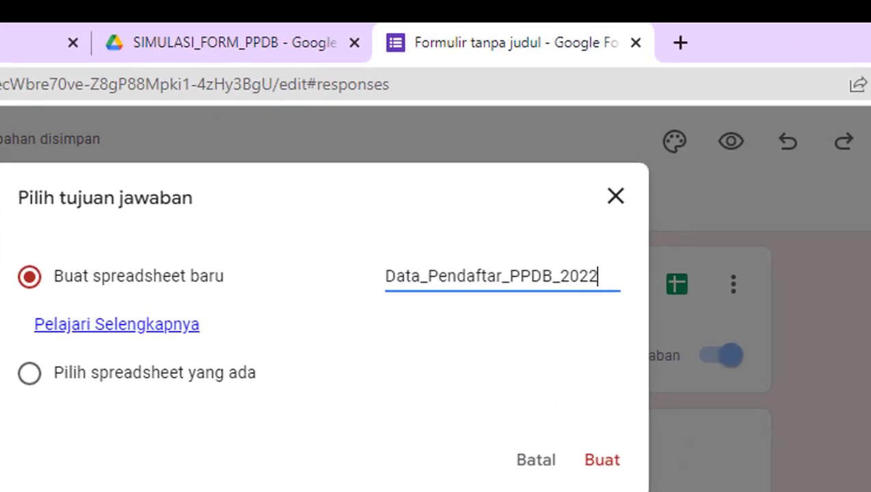
{"action": "left_click", "coordinate": [612, 465]}
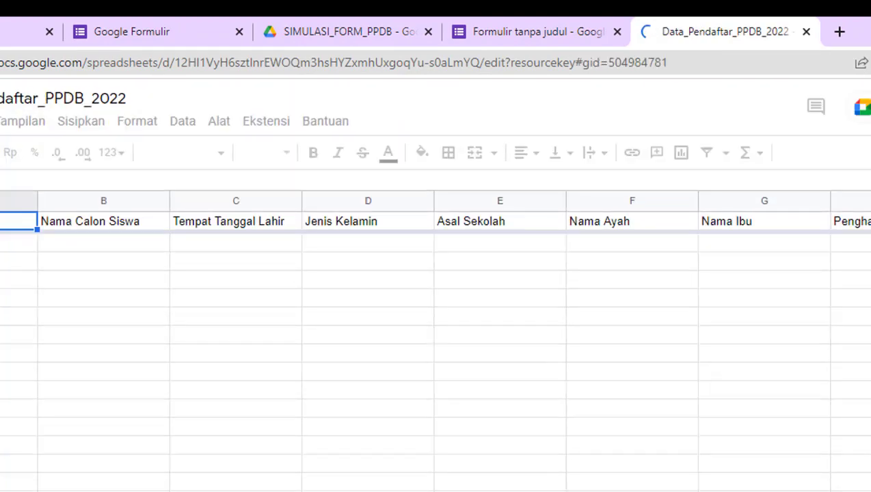
Step: Examine the column headers of the new response spreadsheet against the form's questions
{"action": "left_click", "coordinate": [93, 243]}
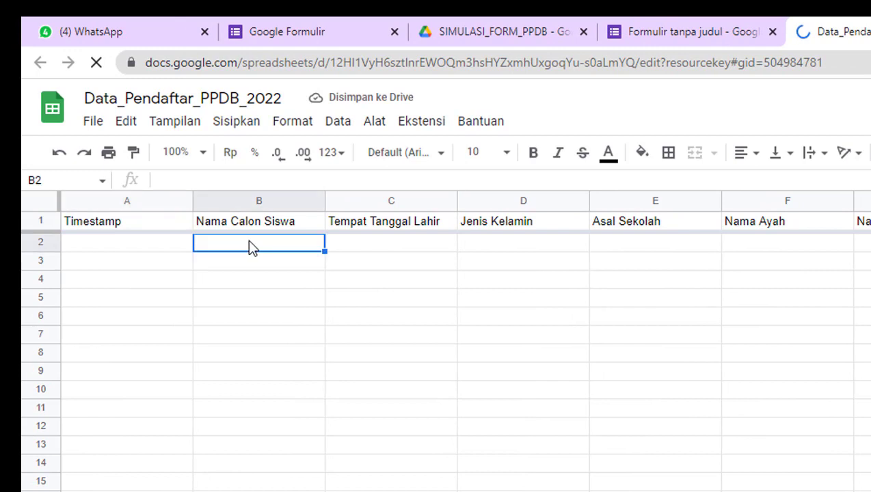
{"action": "left_click", "coordinate": [409, 260]}
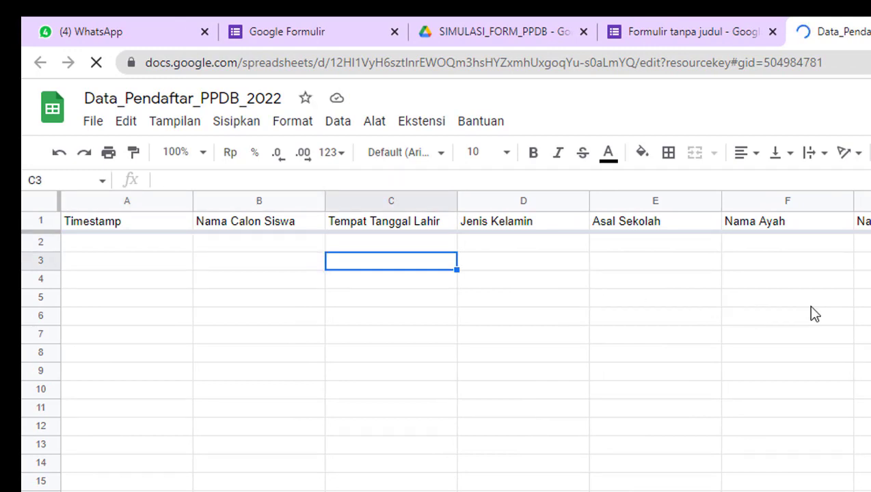
{"action": "key", "text": "Right"}
{"action": "key", "text": "Right"}
{"action": "key", "text": "Right"}
{"action": "key", "text": "Right"}
{"action": "key", "text": "Right"}
{"action": "key", "text": "Right"}
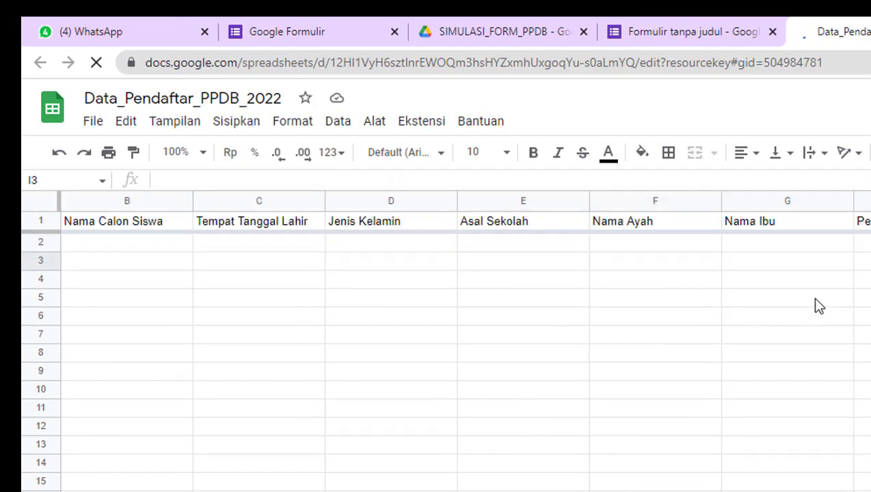
{"action": "left_click", "coordinate": [670, 335]}
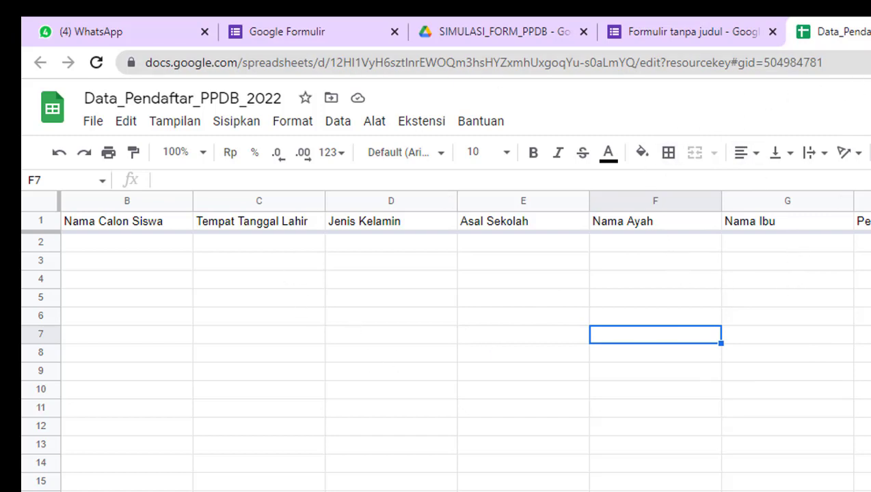
Step: Close the response spreadsheet and the form to return to the SIMULASI_FORM_PPDB folder in Google Drive
{"action": "key", "text": "ctrl+w"}
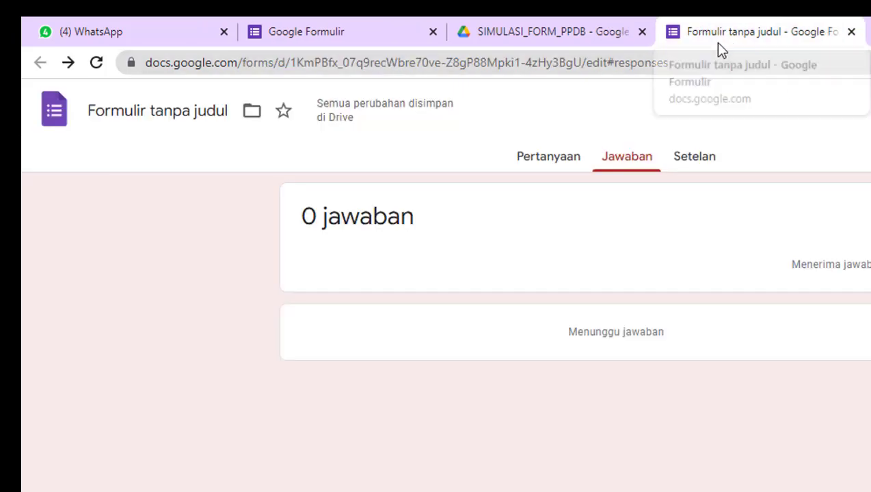
{"action": "left_click", "coordinate": [851, 33]}
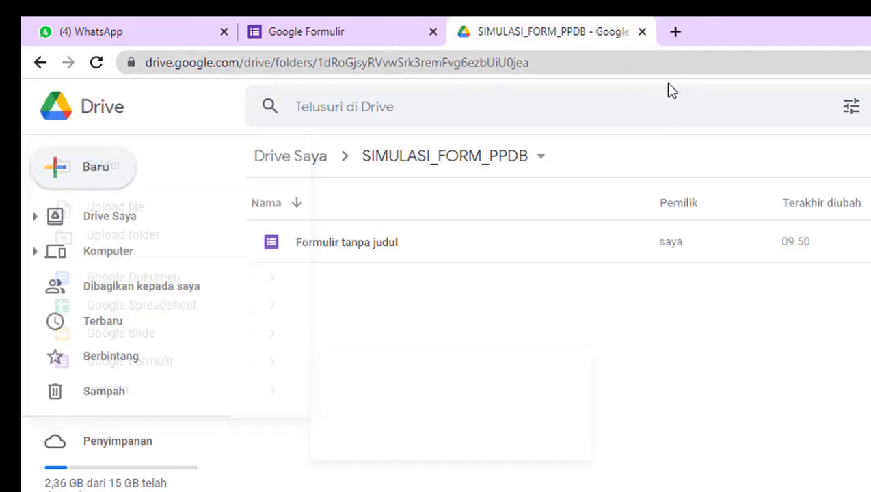